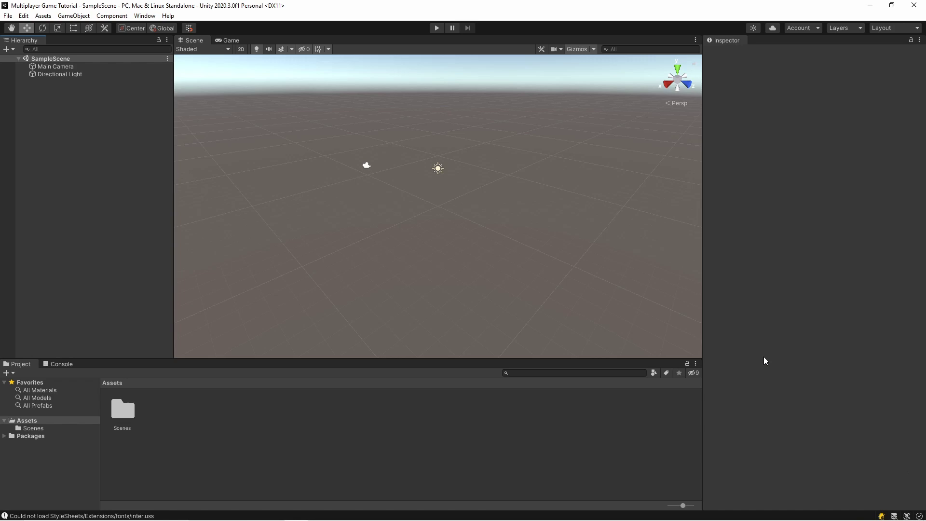
Go from the Mirror Networking website in Chrome to Mirror's Unity Asset Store page
key(alt)
key(alt+Tab)
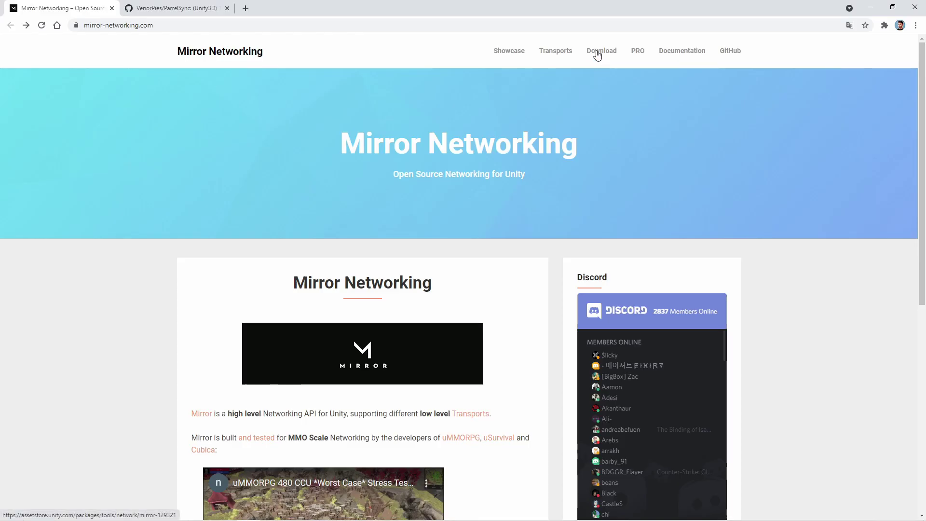
click(597, 55)
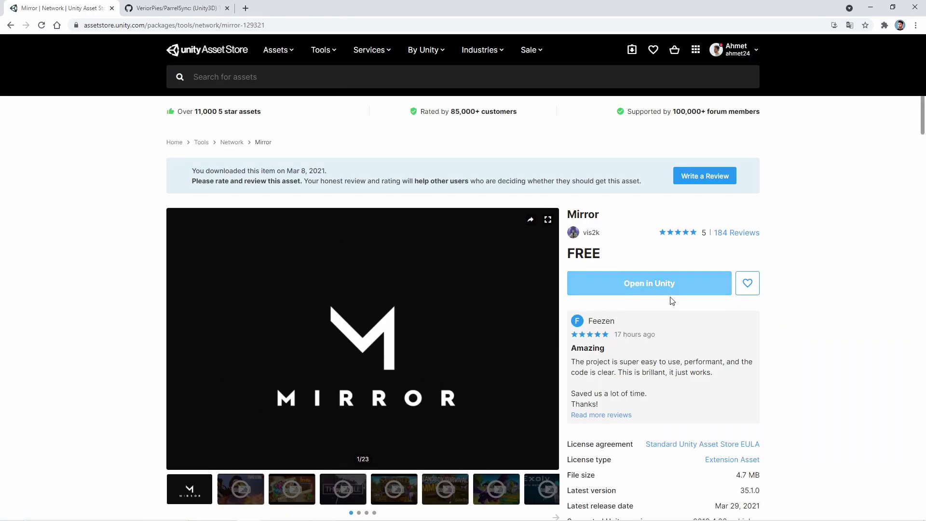
Send Mirror to Unity and download and import Mirror 35.1.0 from the Package Manager
click(659, 288)
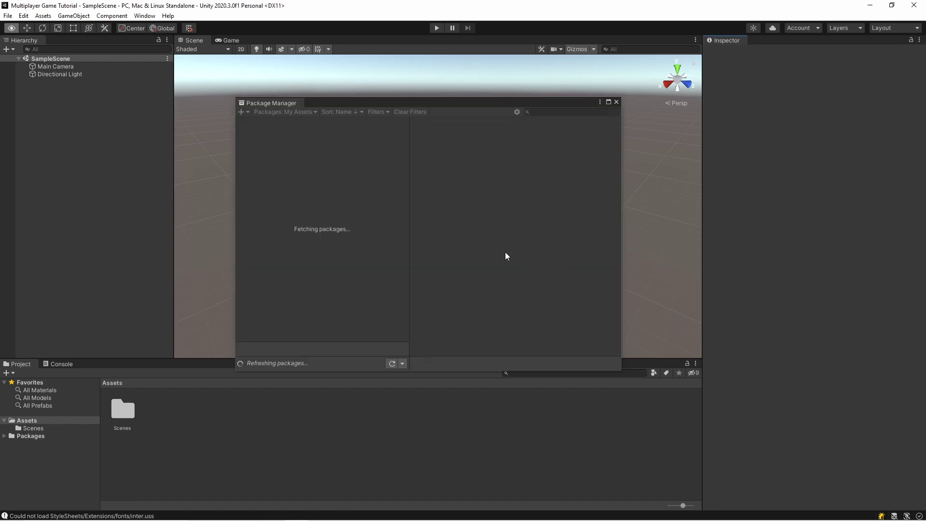
click(590, 363)
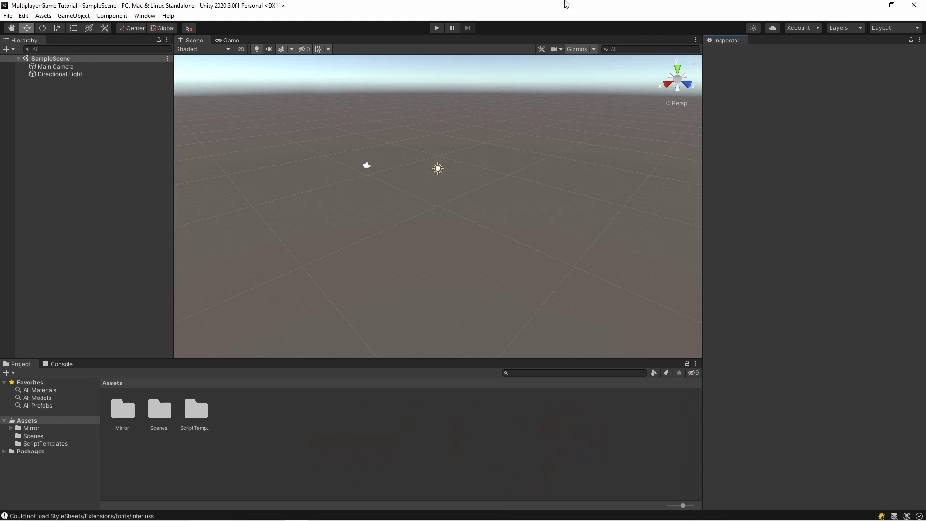
Open the ParrelSync 1.5.0 release page from the Installation section of its GitHub README
key(alt+Tab)
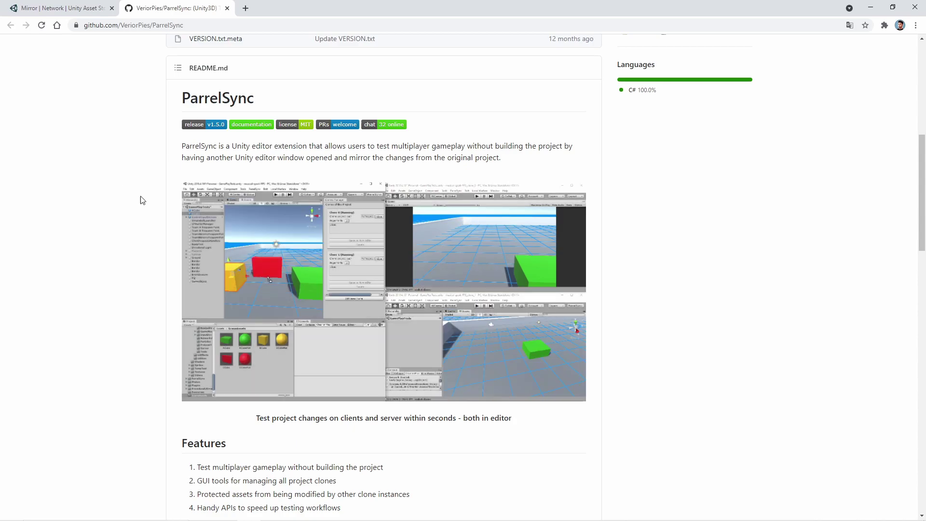
scroll(654, 276, down, 3)
scroll(654, 273, down, 3)
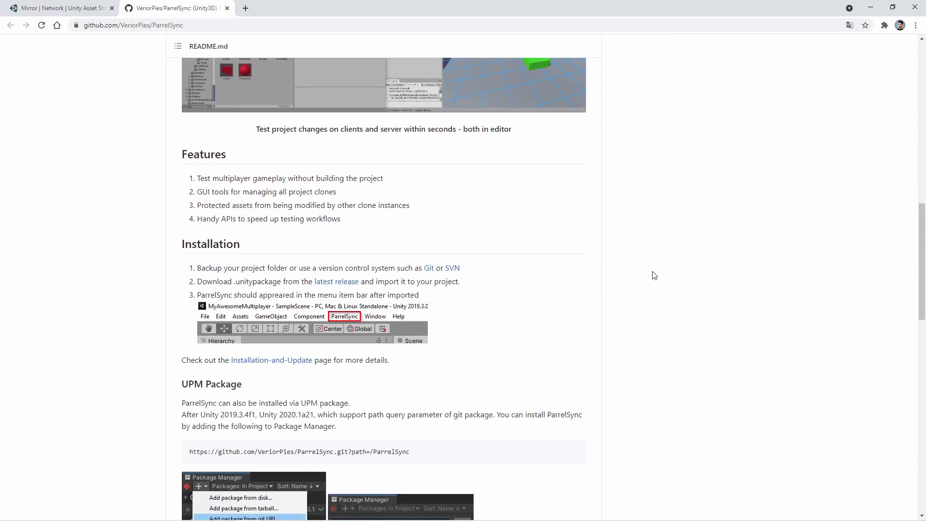
scroll(557, 301, down, 1)
click(337, 232)
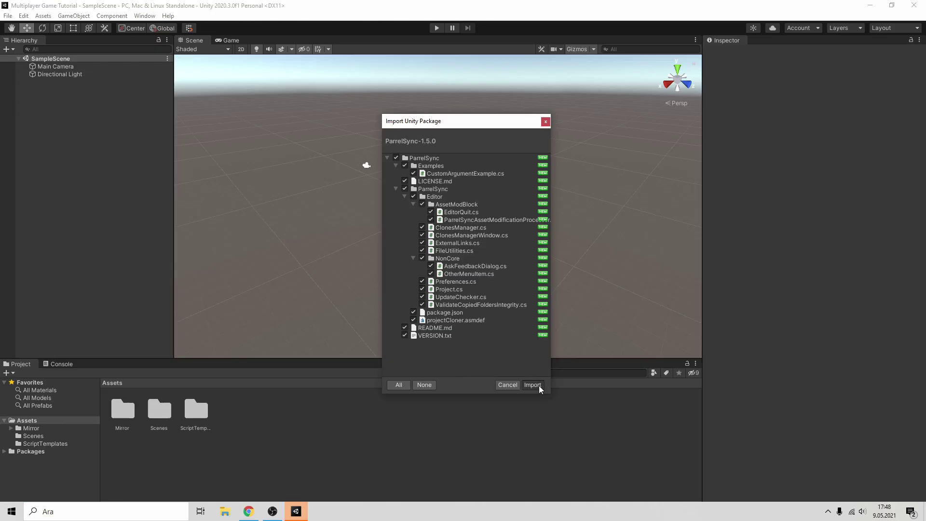
Import all ParrelSync files and create clone 'Multiplayer Game Tutorial_clone_0' in the Clones Manager
click(539, 386)
click(147, 15)
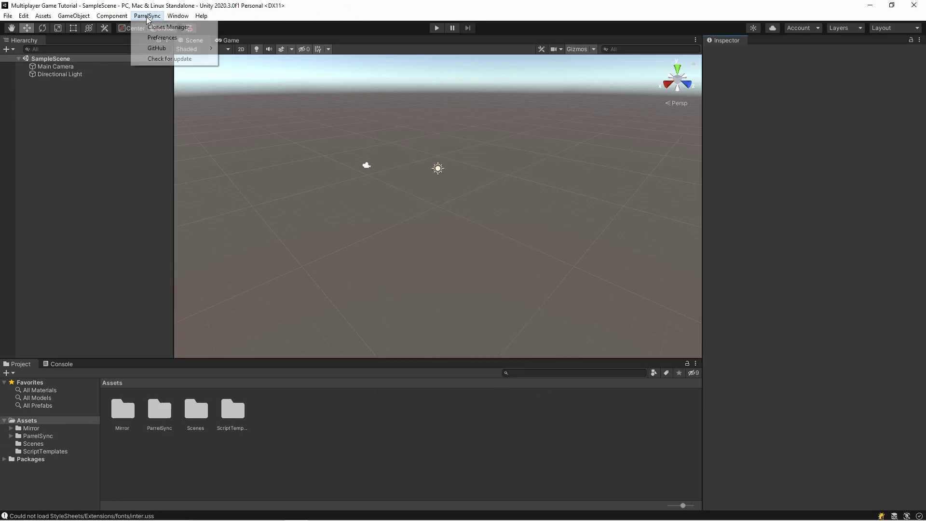
click(155, 27)
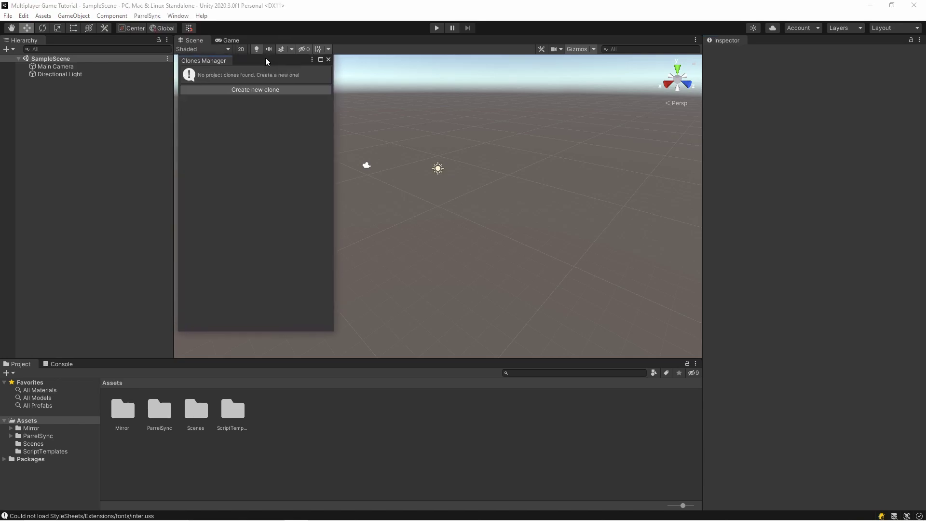
click(280, 97)
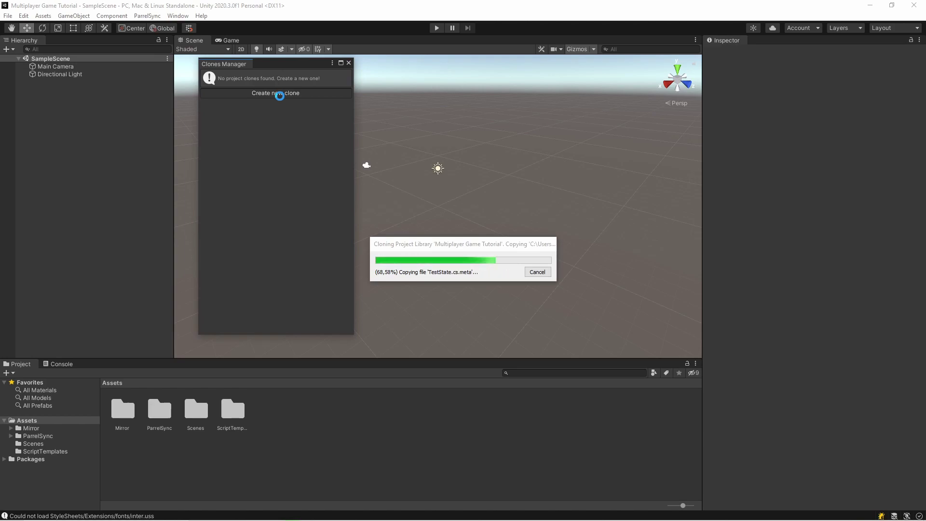
drag(353, 145, 595, 145)
click(487, 103)
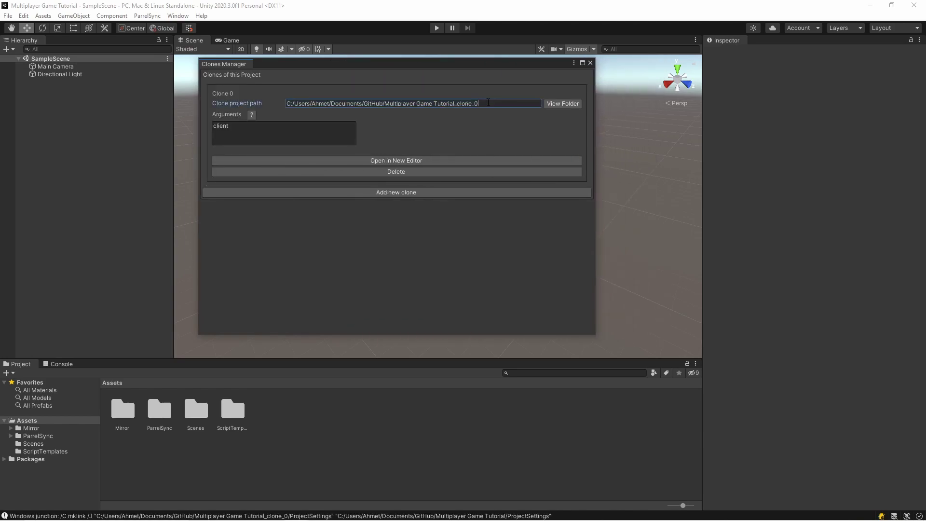
Open the clone in a second editor on the right half, with the main editor on the left
click(417, 162)
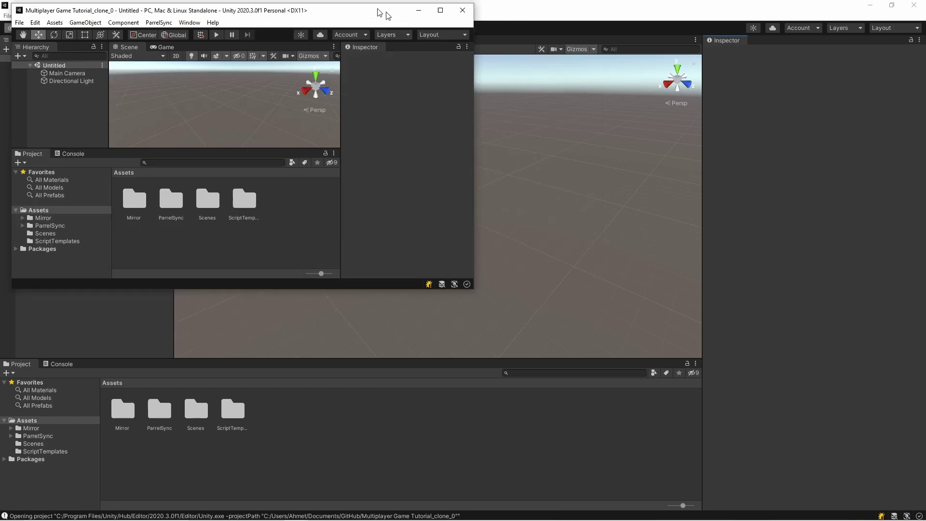
drag(379, 13, 618, 92)
click(668, 85)
double_click(434, 5)
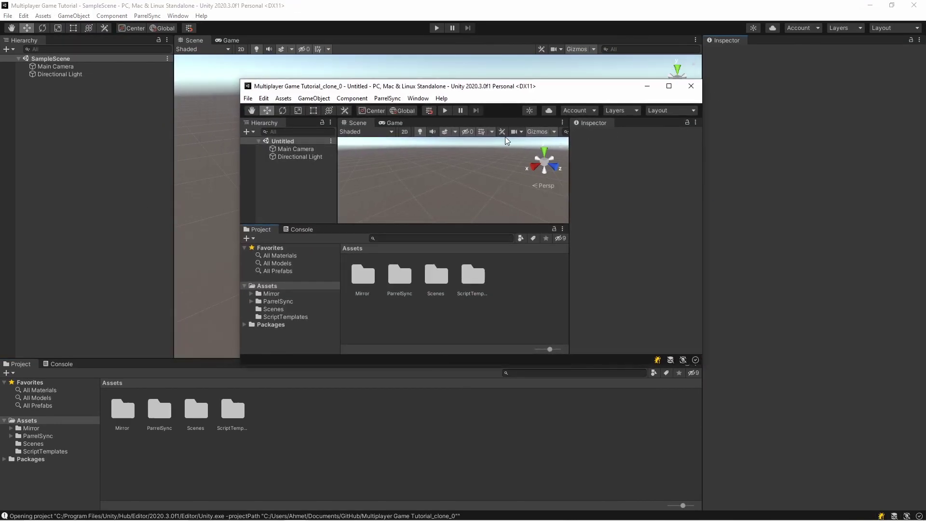
key(super+Right)
click(347, 228)
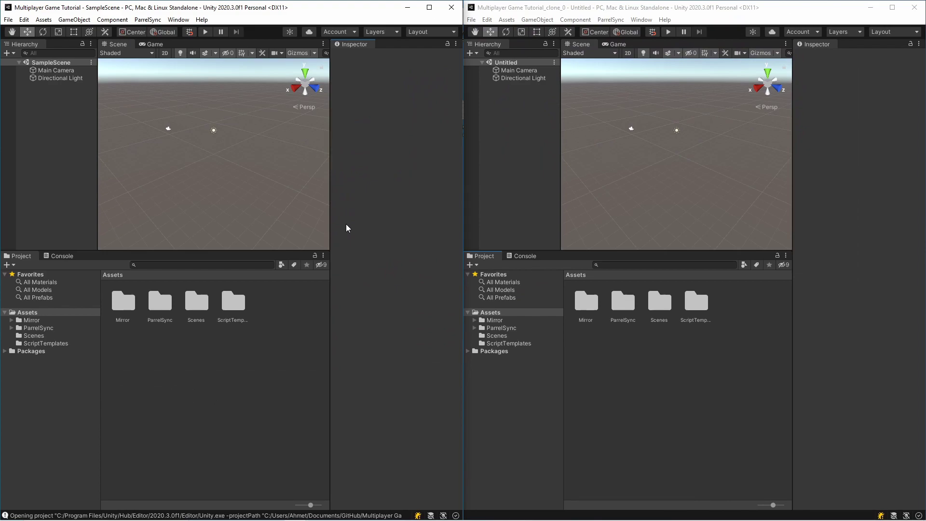
key(alt+Tab)
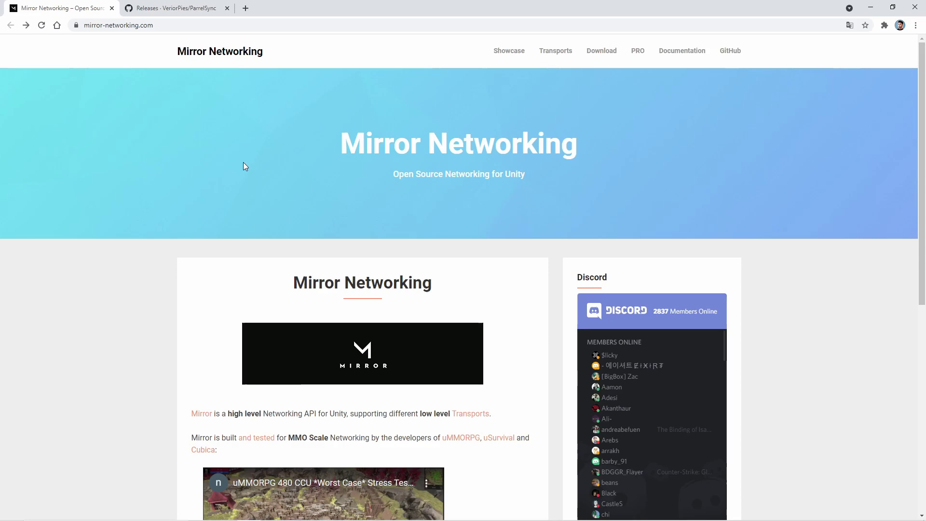
Open Mirror's Documentation and scroll the Quick Start Guide down to Part 2
click(672, 58)
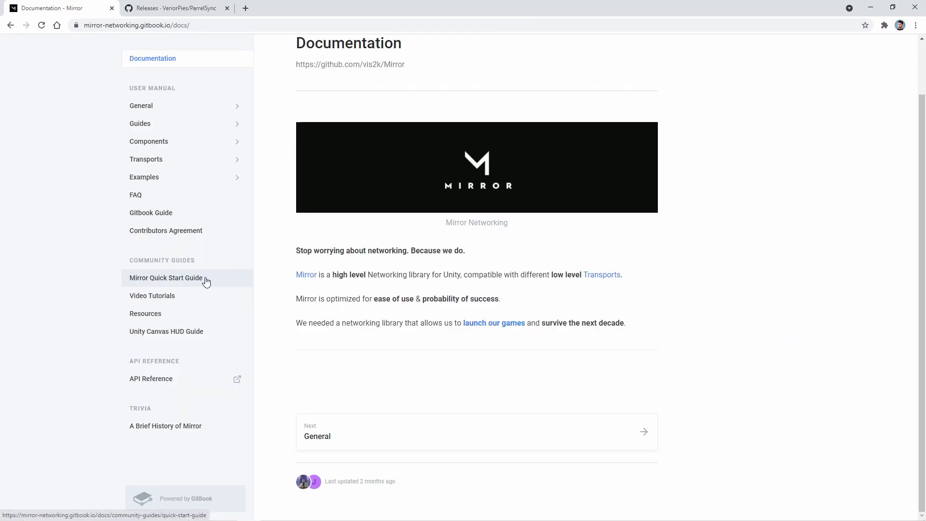
click(206, 282)
scroll(505, 272, down, 5)
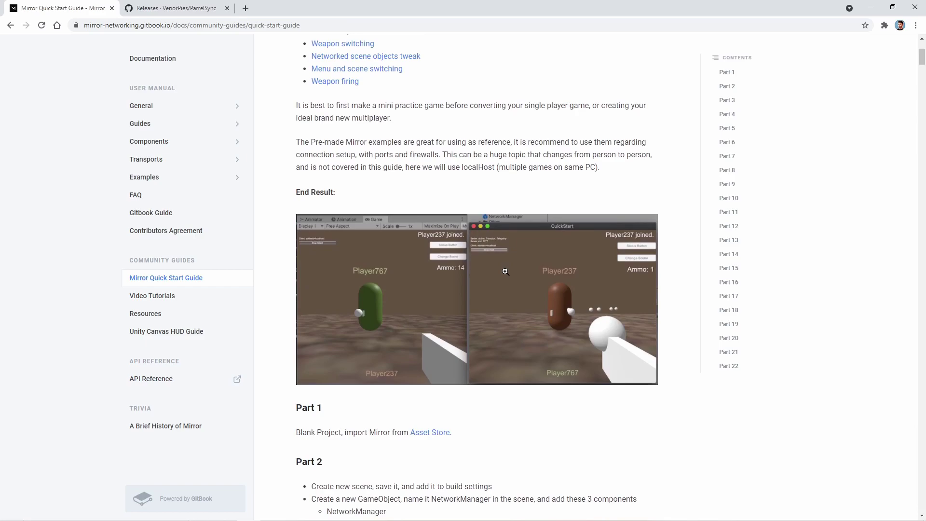
scroll(506, 271, down, 4)
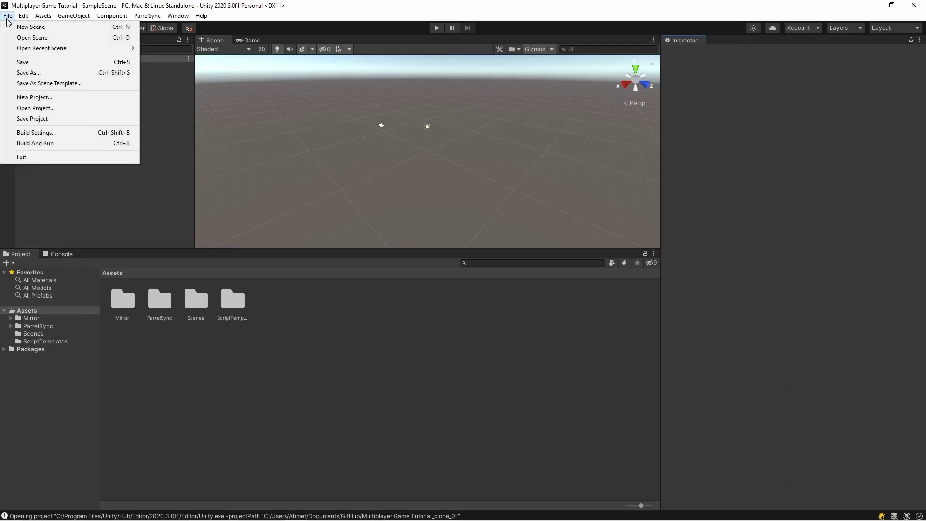
Add the open SampleScene to Scenes In Build through Build Settings
click(32, 133)
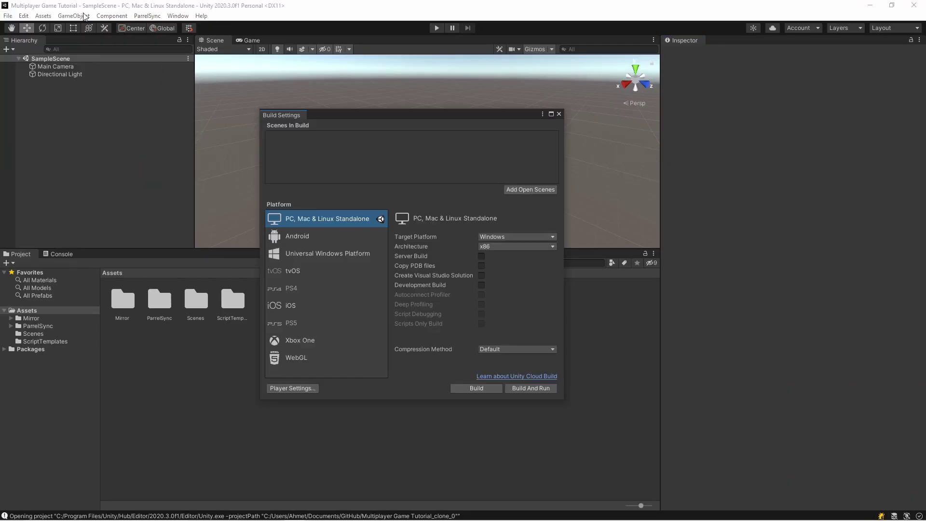
click(531, 189)
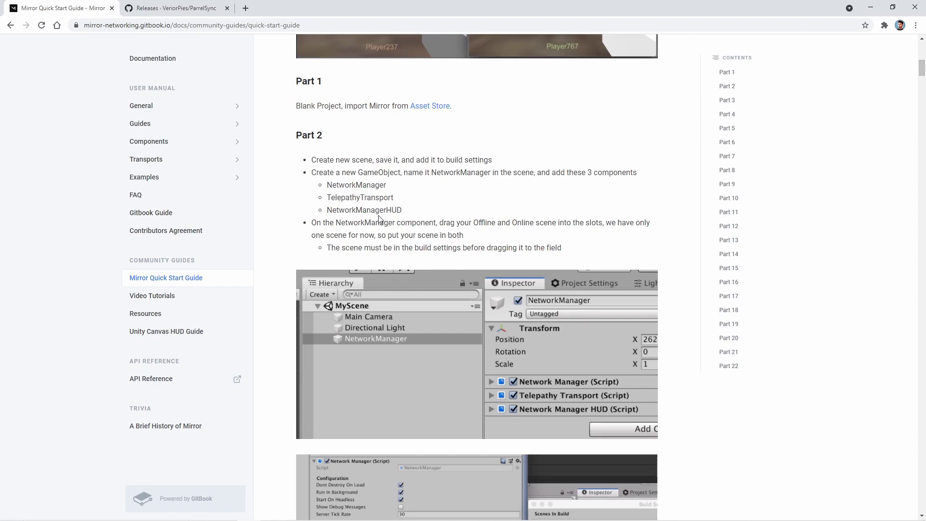
Create an empty GameObject named NetworkManager and give it the NetworkManager component
right_click(36, 103)
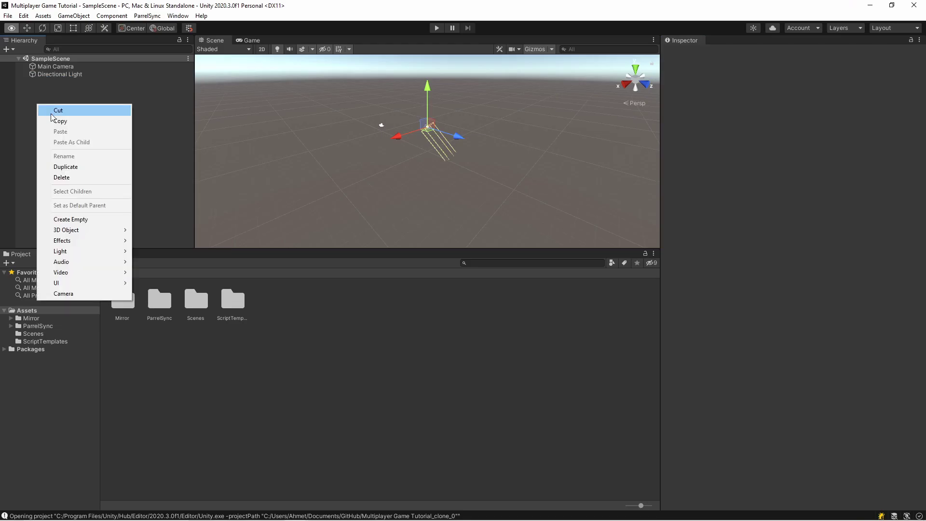
click(77, 213)
text(NetworkManager)
key(Return)
click(768, 128)
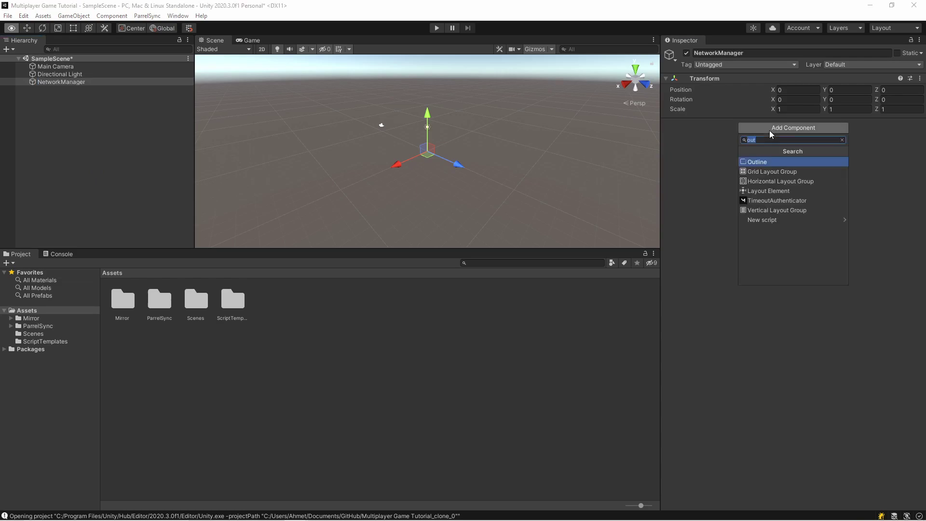
text(networkmanager)
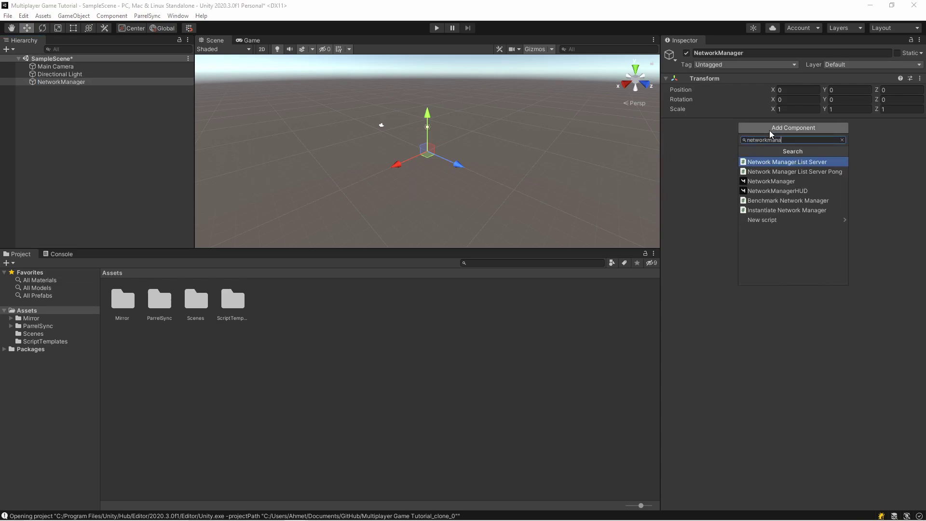
key(Down)
key(Down)
key(Return)
click(666, 123)
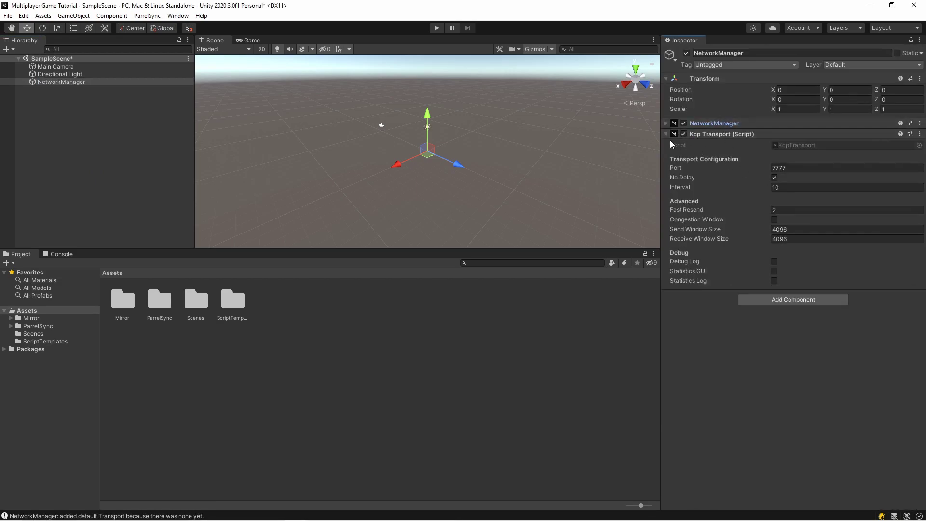
Add Telepathy Transport and NetworkManagerHUD components to the NetworkManager object
click(771, 299)
text(tele)
key(Return)
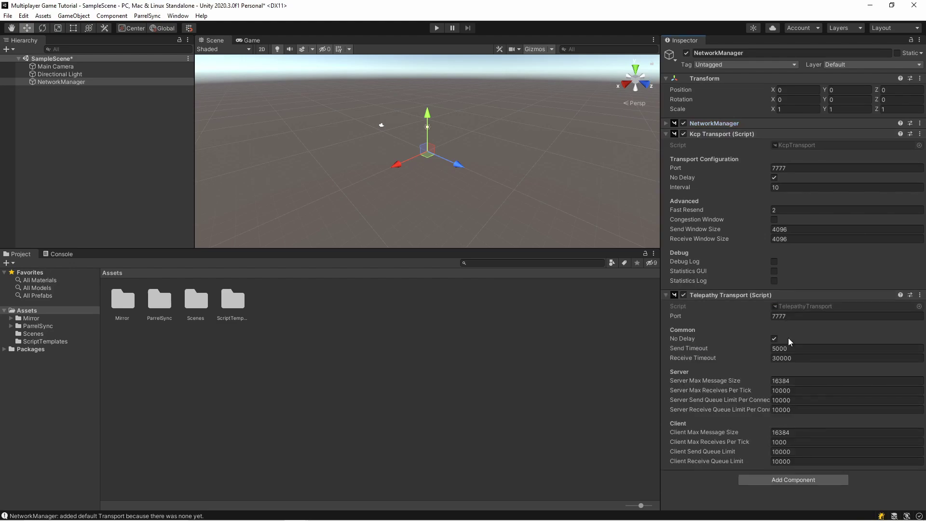
click(780, 478)
key(Down)
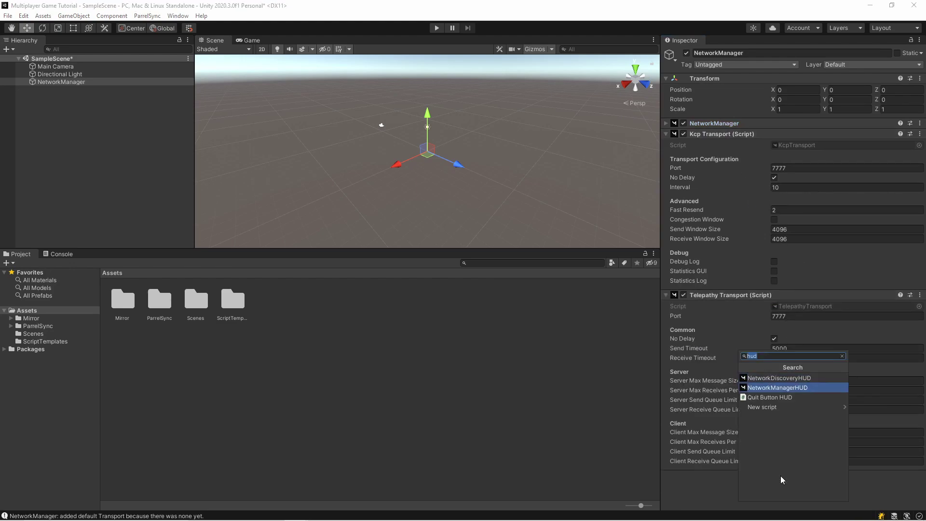
key(Return)
scroll(780, 347, down, 2)
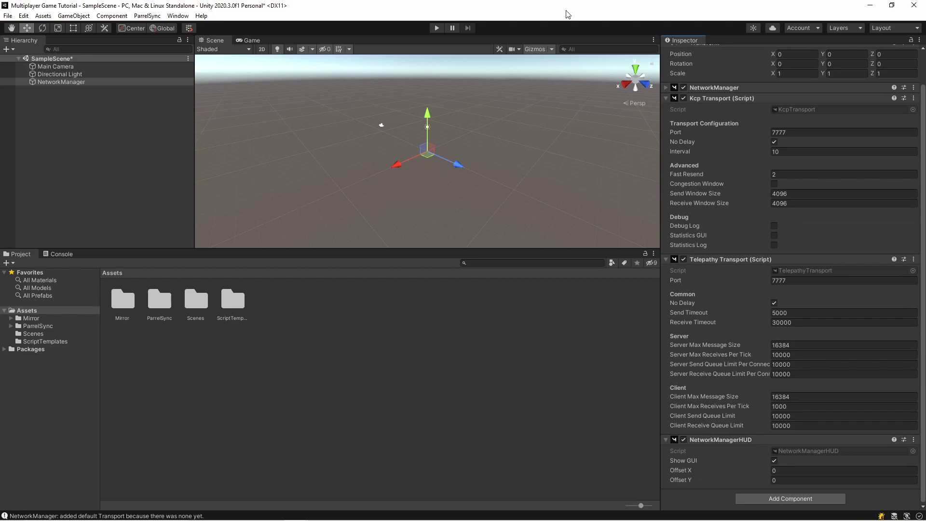
key(alt+Tab)
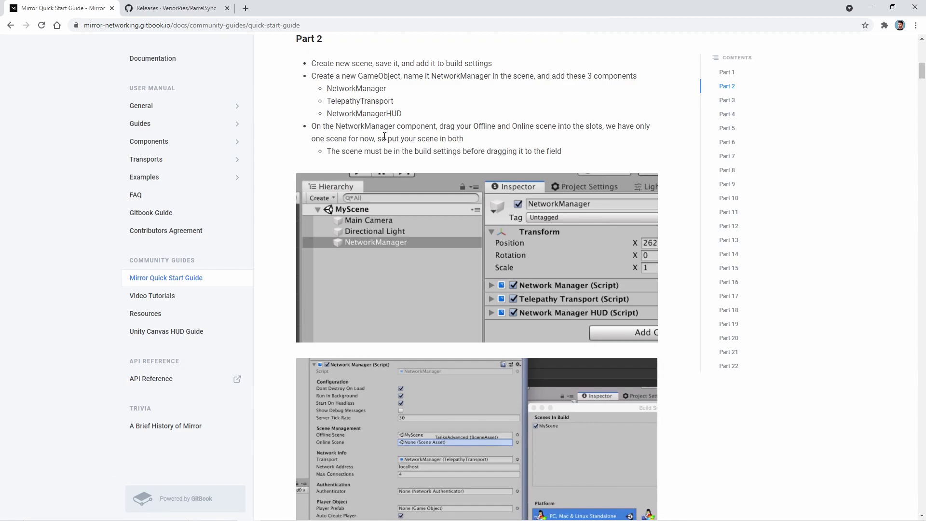
Drag SampleScene from Assets/Scenes into the NetworkManager's Offline Scene field
scroll(428, 272, down, 2)
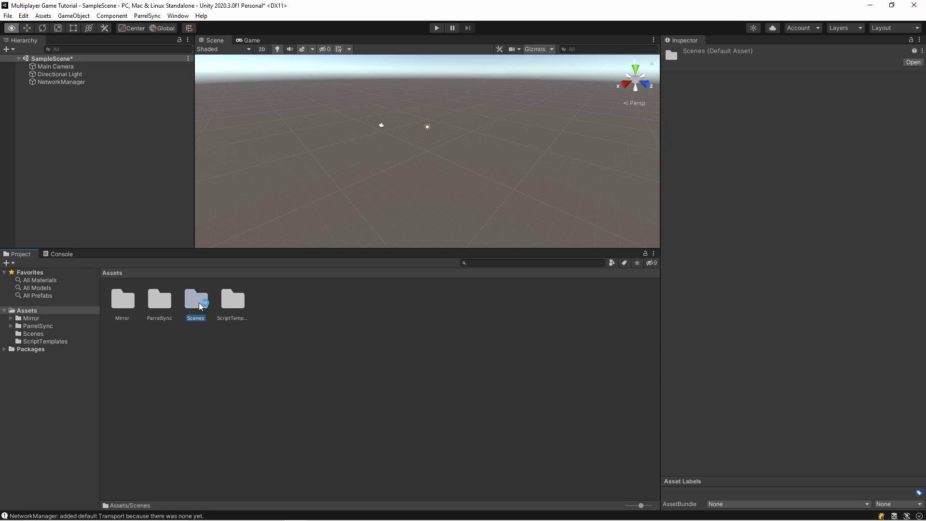
double_click(198, 305)
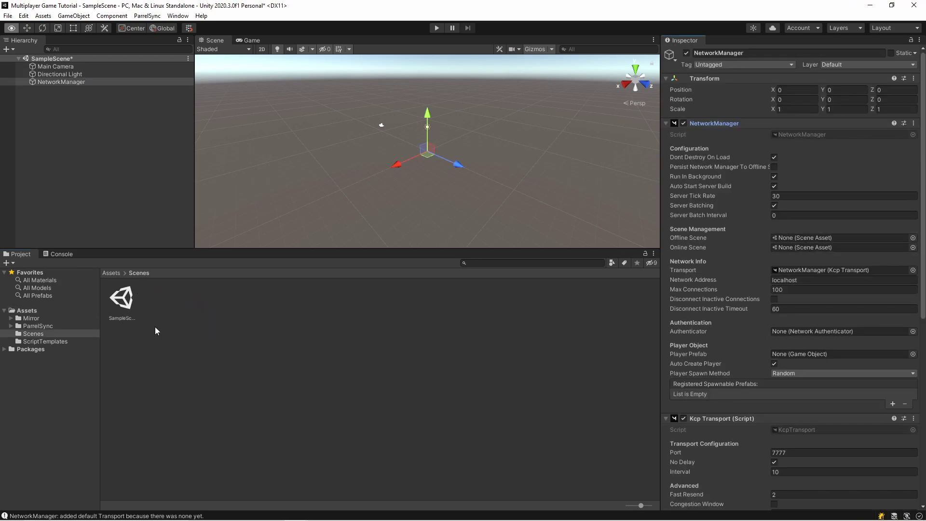
drag(121, 299, 802, 246)
key(alt+Tab)
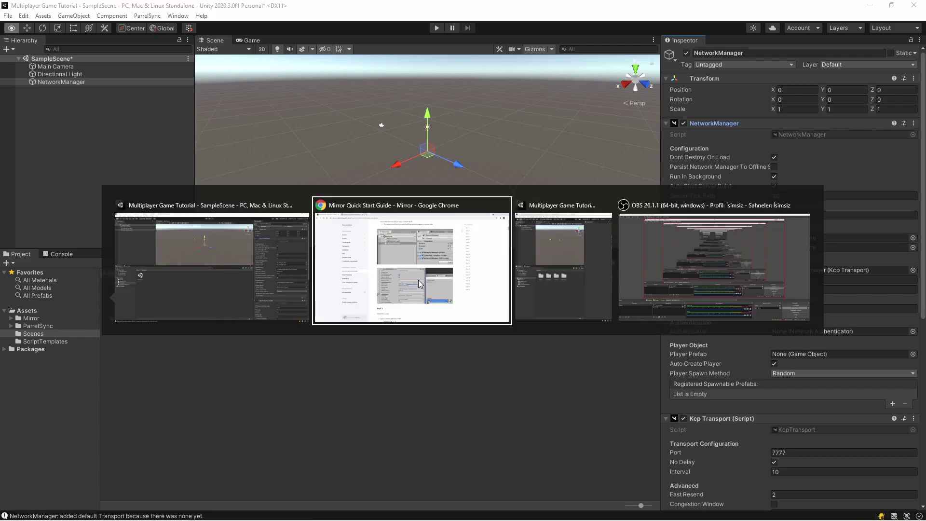
scroll(398, 225, down, 4)
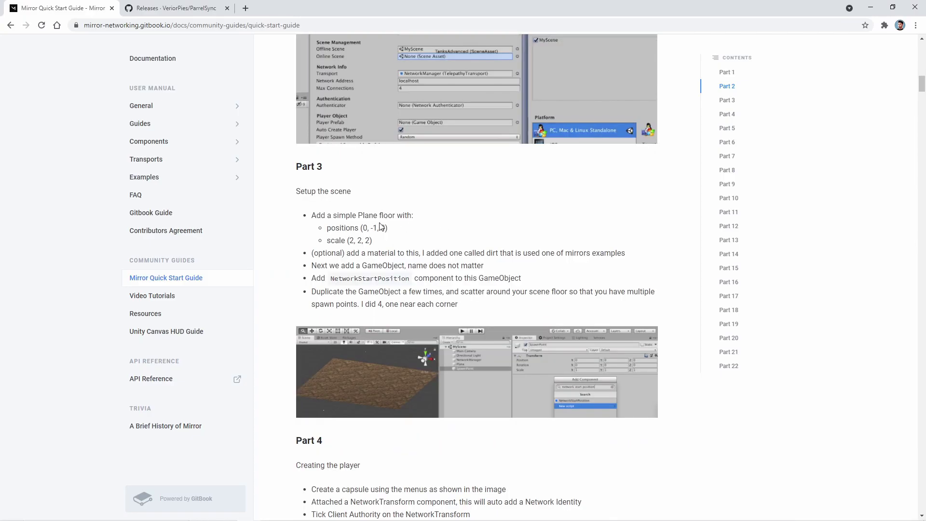
key(alt+Tab)
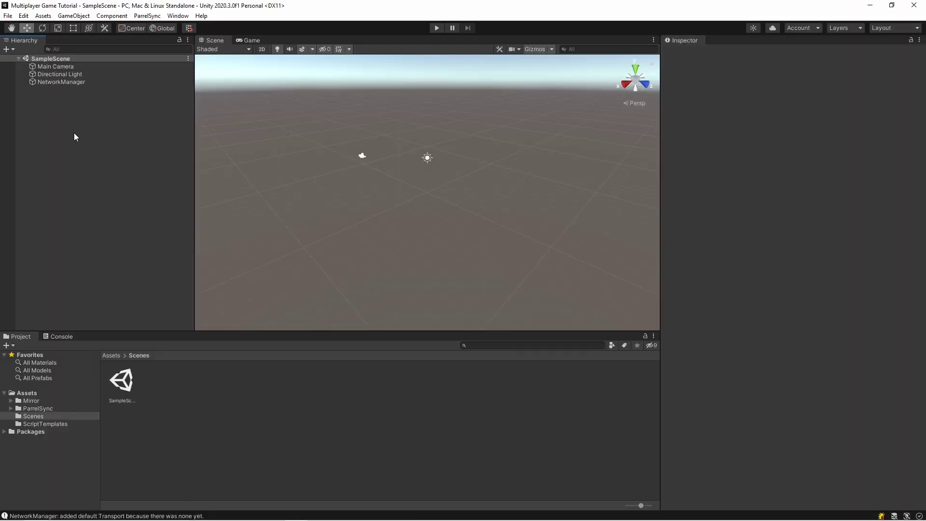
right_click(74, 135)
Add a Plane floor scaled to 2 on every axis, plus an empty GameObject
mouse_move(124, 258)
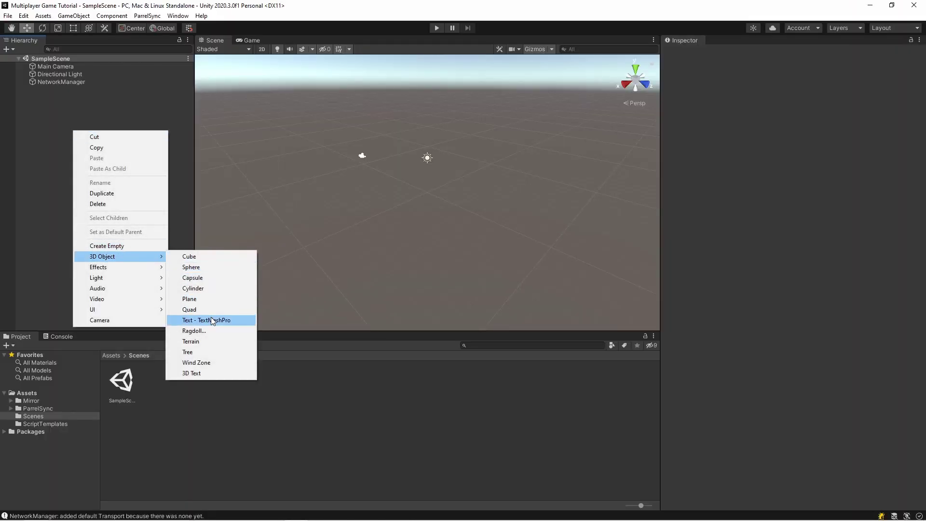
click(205, 299)
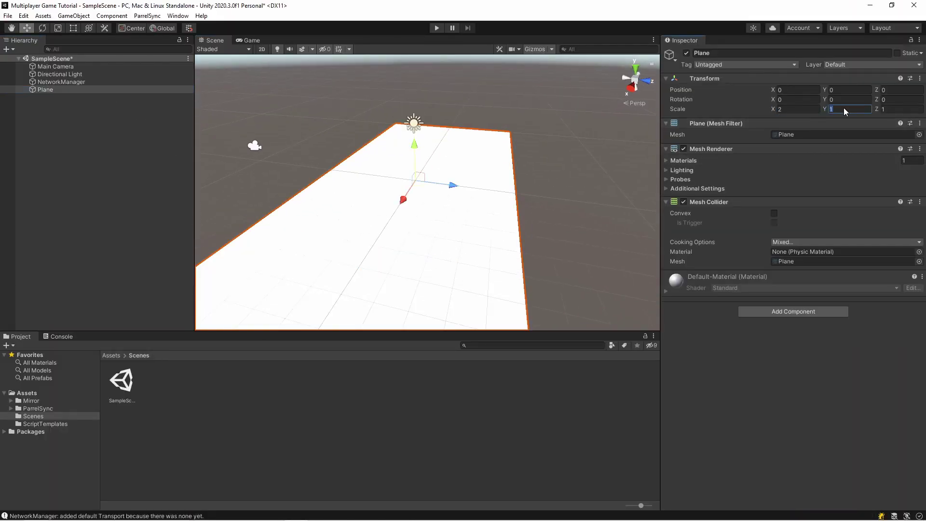
key(f)
key(alt+Tab)
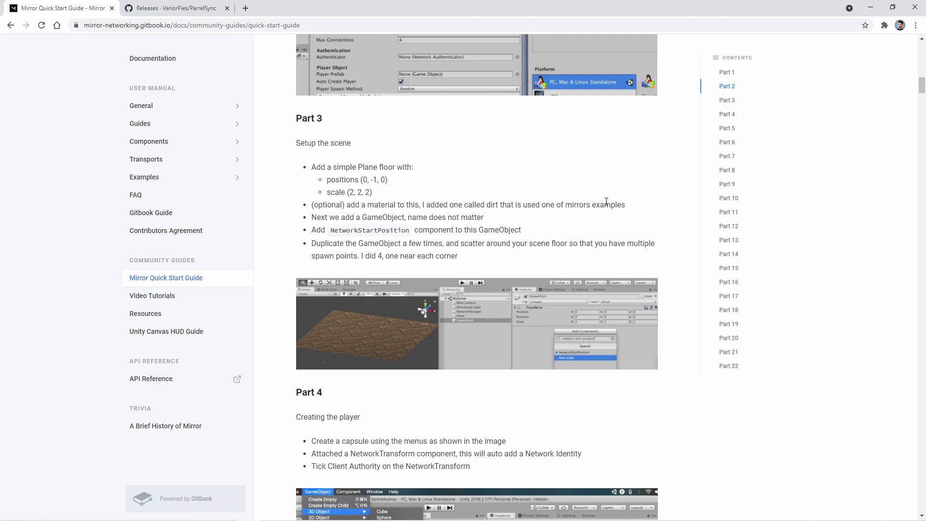
key(alt+Tab)
right_click(63, 103)
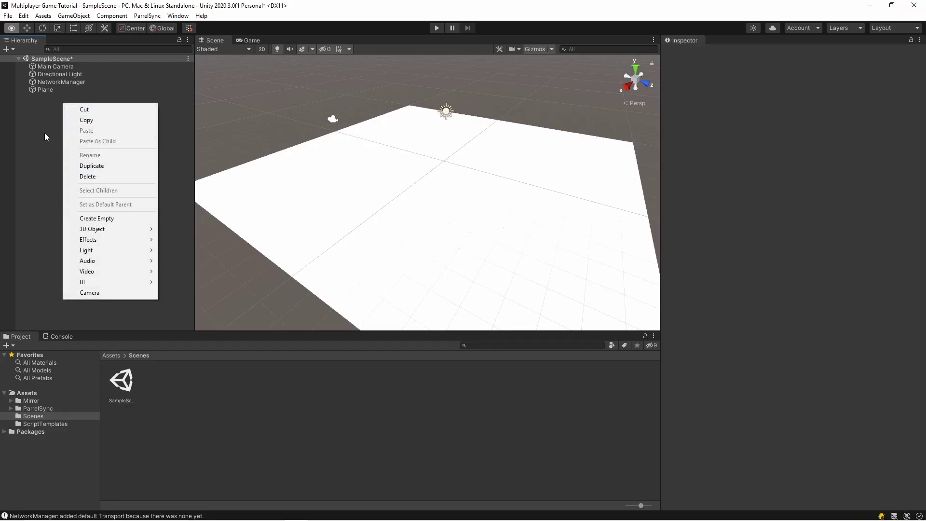
click(96, 217)
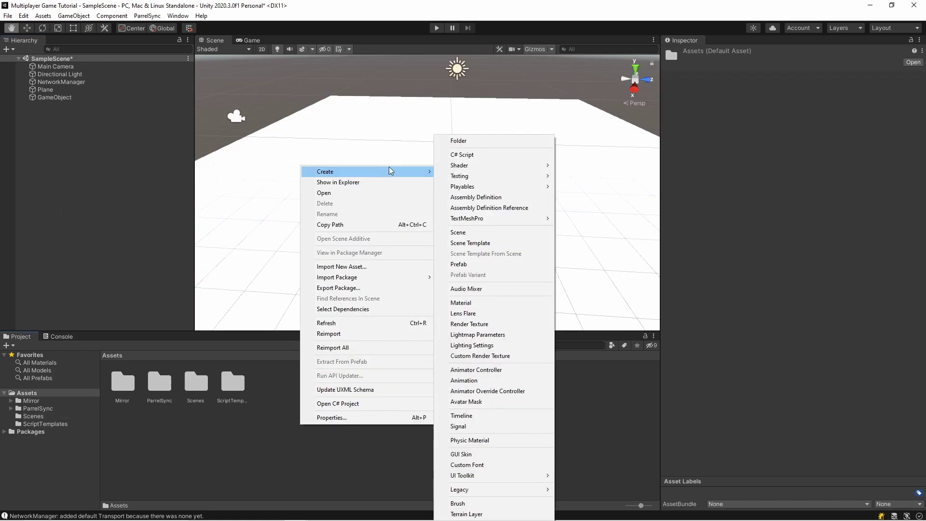
click(338, 82)
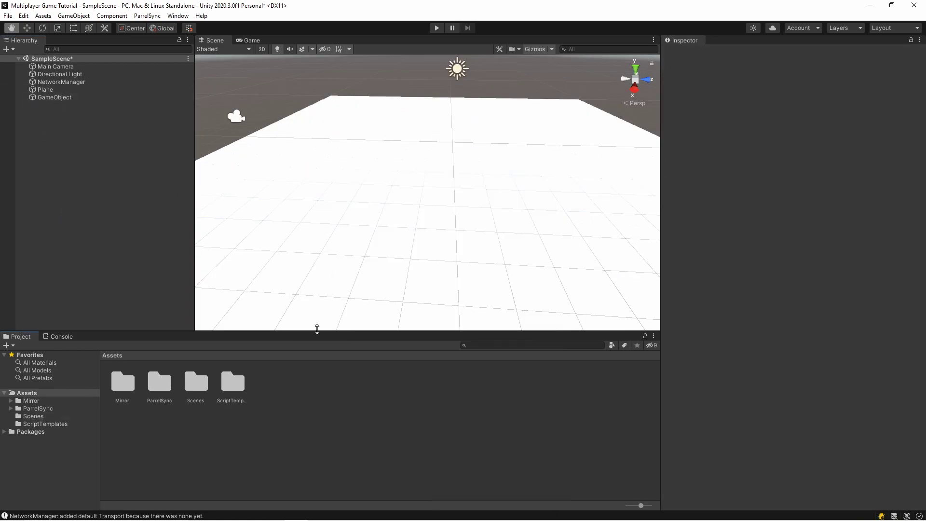
Create a New Material tinted orange (F16E00) to colour the Plane, checking it in Game view
right_click(303, 431)
mouse_move(386, 177)
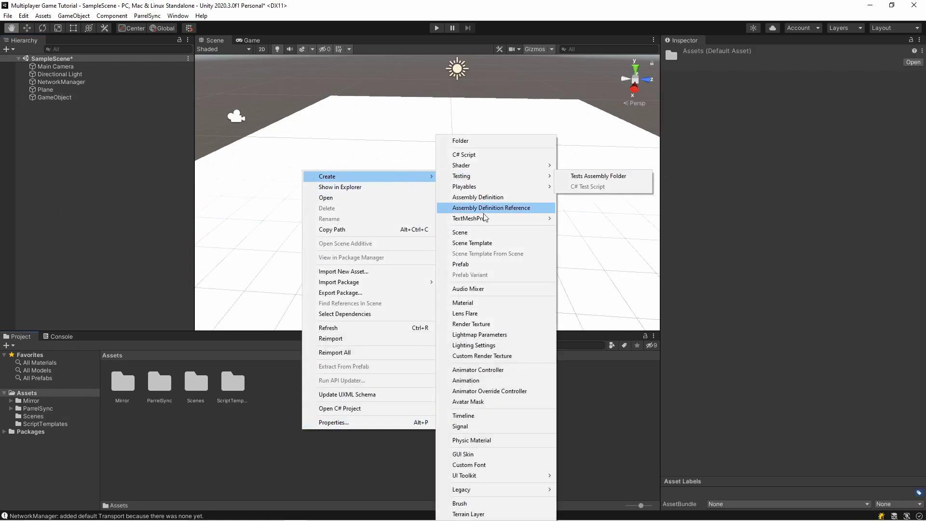
click(477, 304)
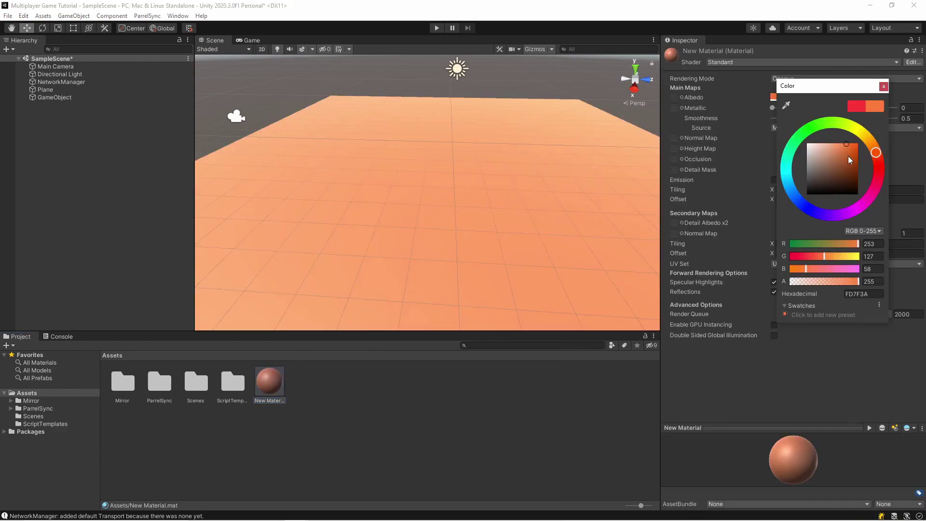
drag(847, 155, 866, 146)
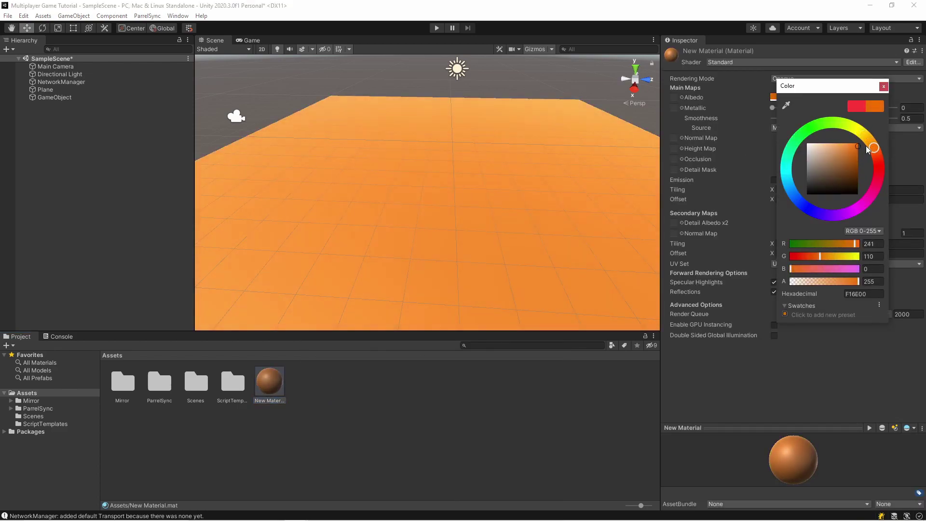
click(213, 105)
click(250, 40)
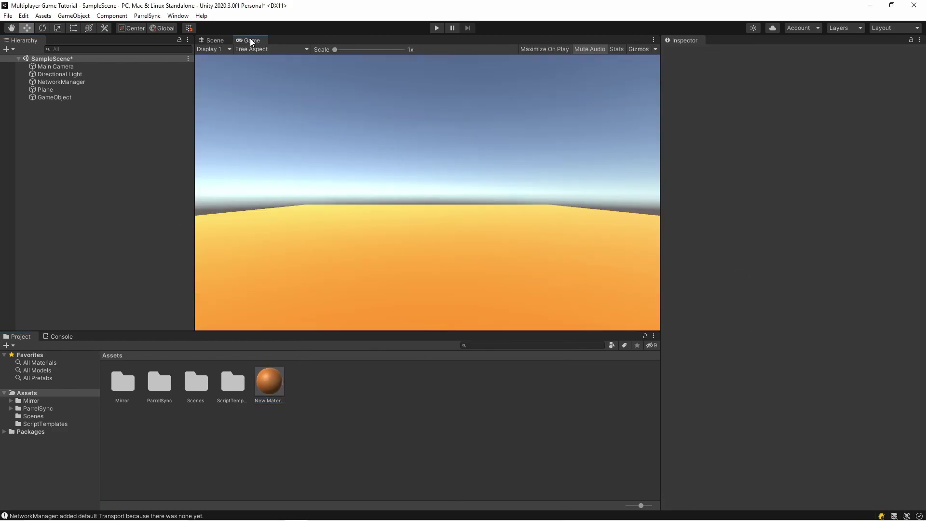
click(228, 41)
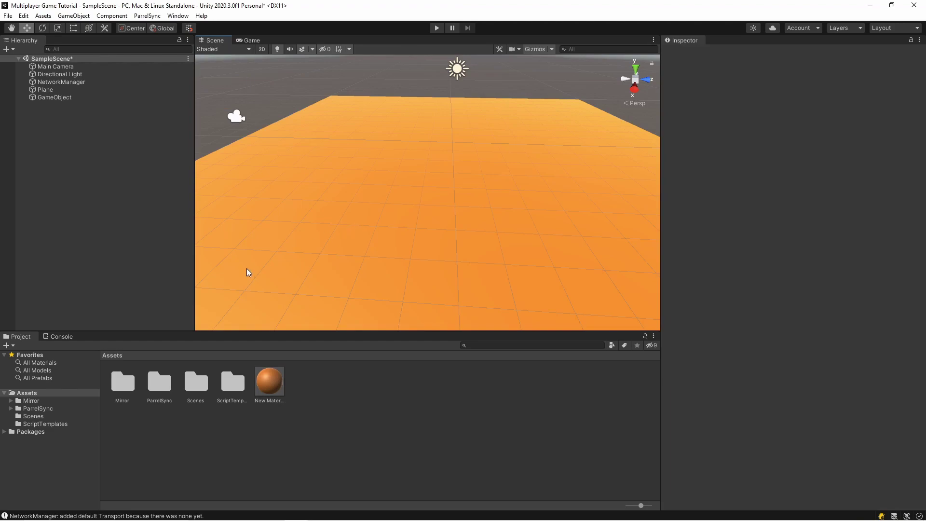
Rename the empty object to SpawnPoint and give it a NetworkStartPosition component
text(Spawn)
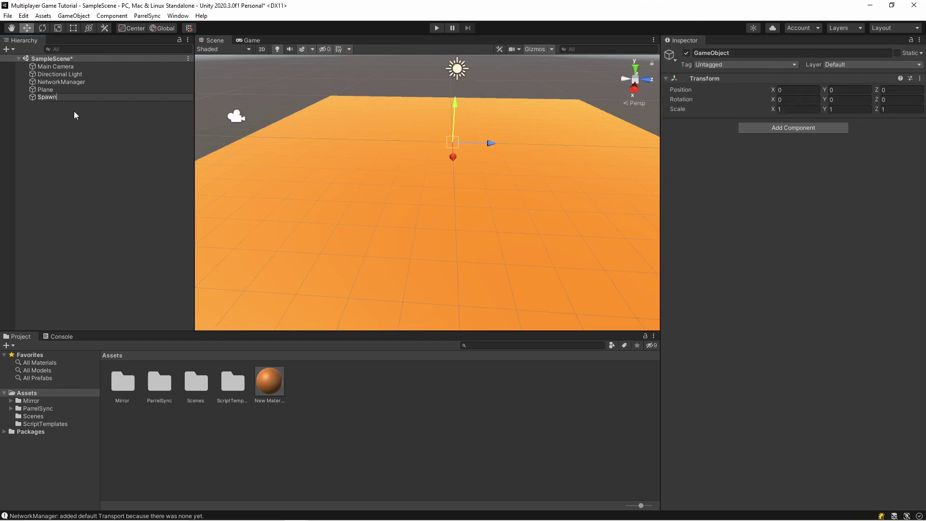
text(Point)
key(Return)
click(803, 128)
text(networks)
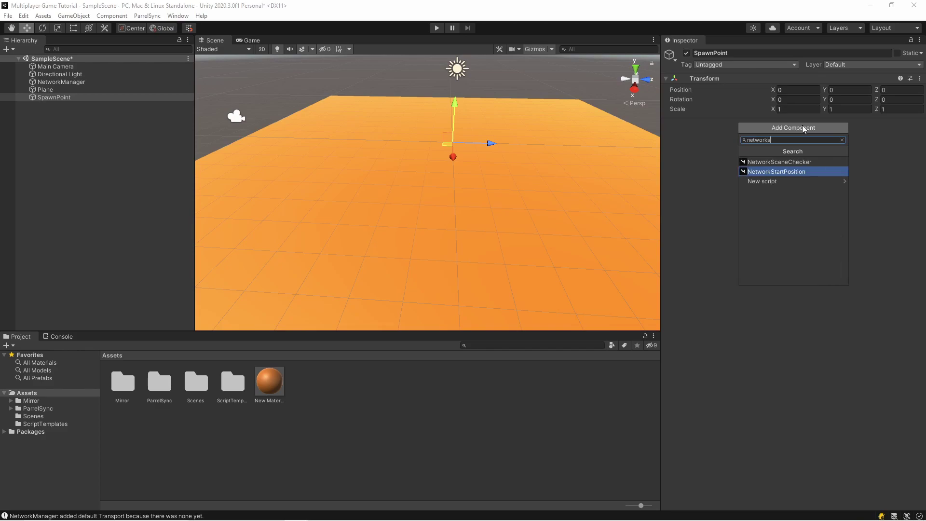
key(Return)
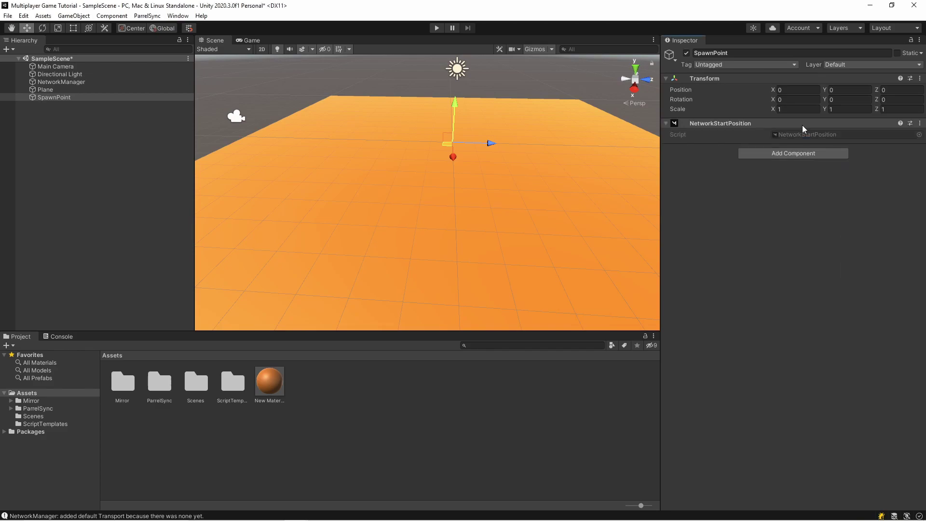
Duplicate SpawnPoint twice and move SpawnPoint (1) to the near left of the floor
key(ctrl+d)
click(74, 105)
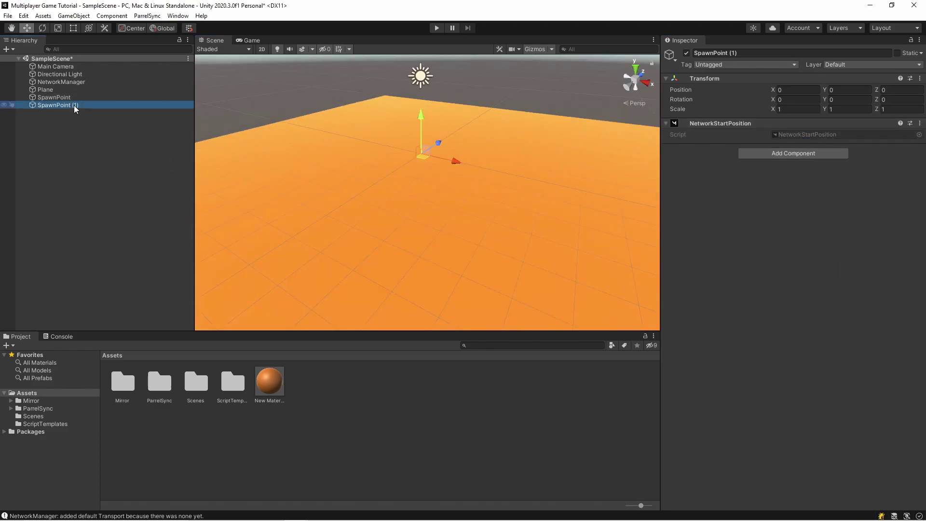
click(76, 98)
key(ctrl+d)
click(164, 106)
drag(420, 155, 338, 186)
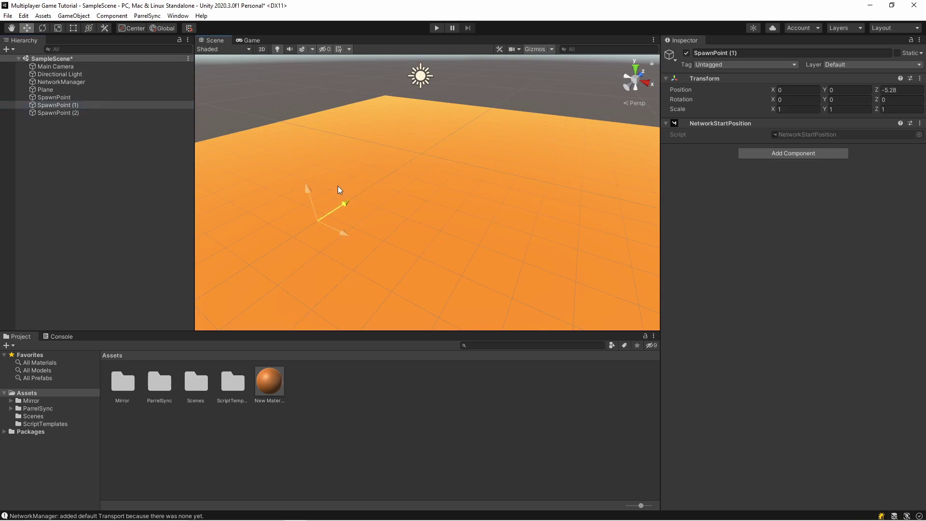
click(95, 172)
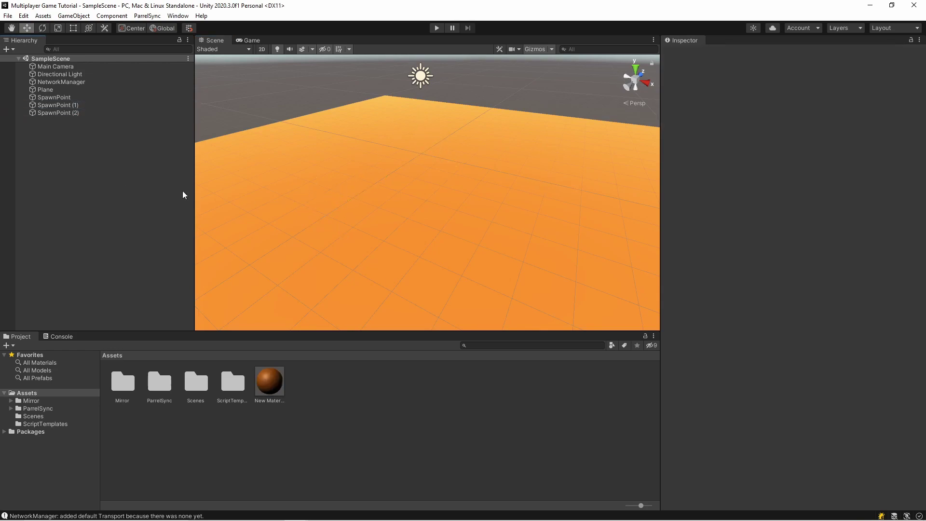
Scroll the Mirror guide down to Part 4, Creating the player
key(alt+Tab)
scroll(362, 272, down, 3)
scroll(363, 273, down, 1)
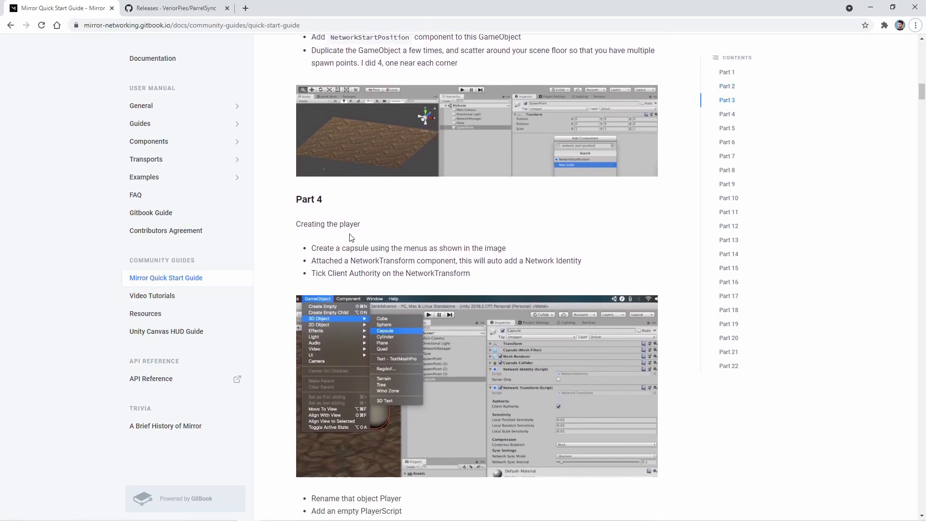
scroll(357, 237, down, 1)
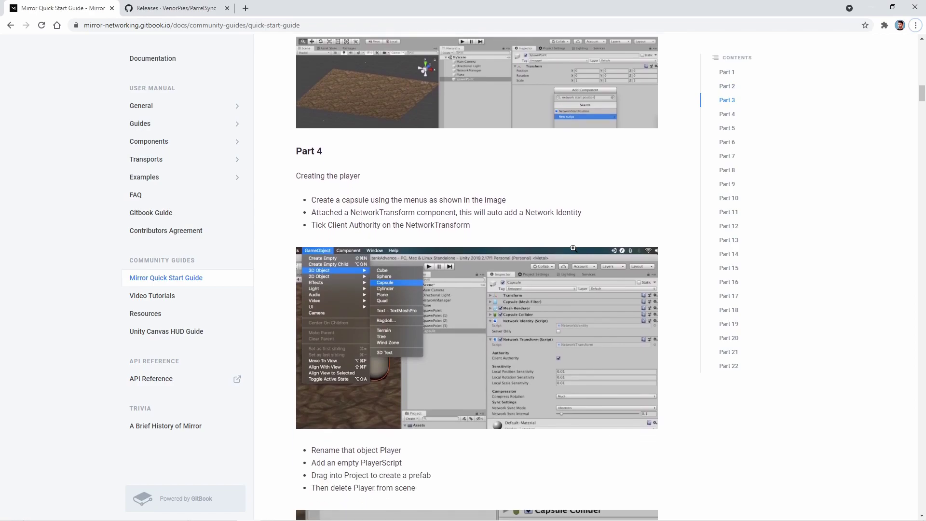
Create a 3D Capsule object in SampleScene
key(alt+Tab)
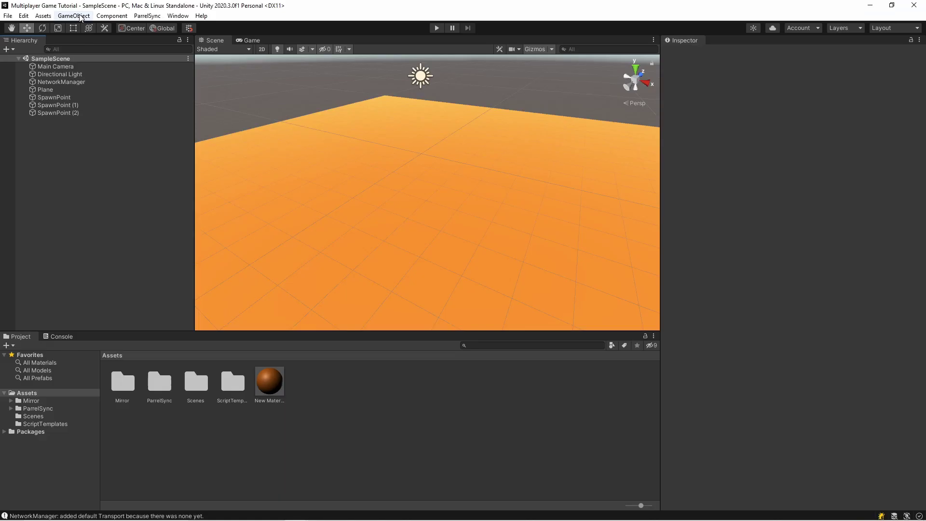
click(73, 16)
mouse_move(159, 58)
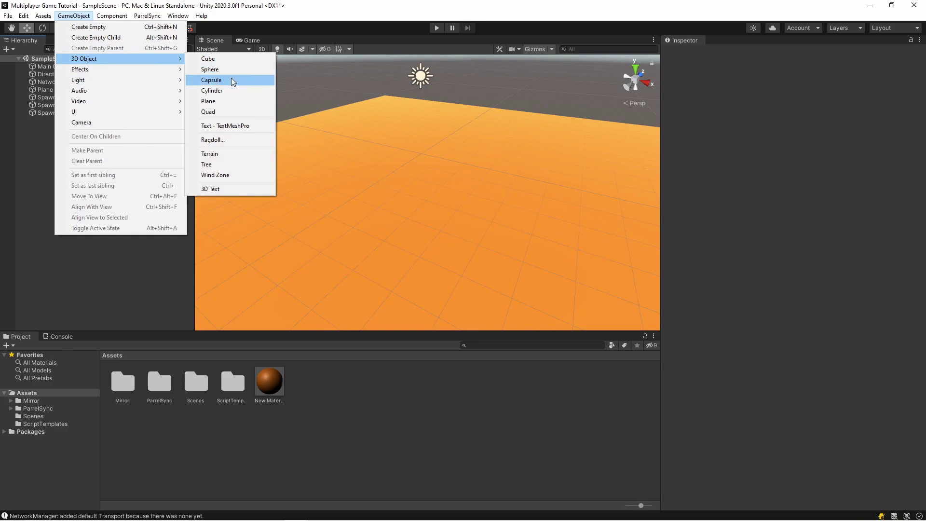
click(232, 82)
key(alt+Tab)
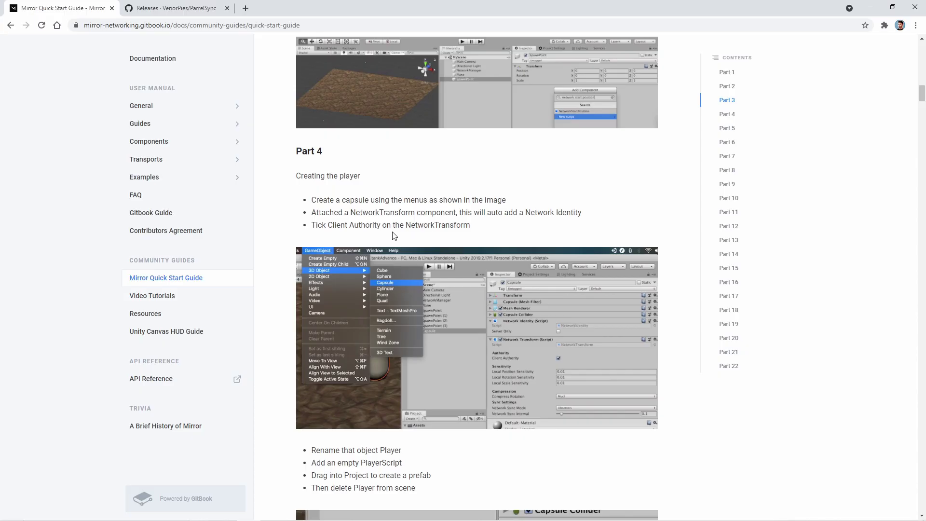
key(alt+Tab)
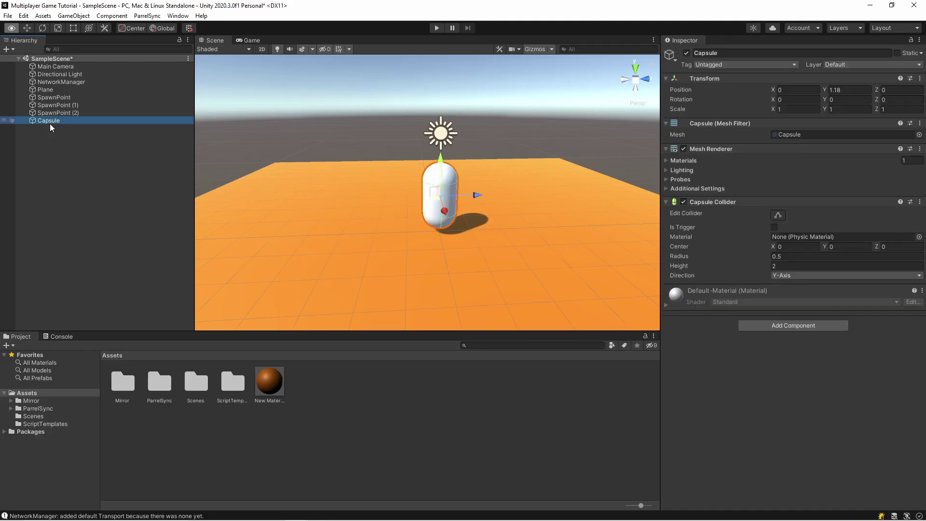
Add a NetworkTransform component to the capsule, checking it against the Mirror guide
click(778, 329)
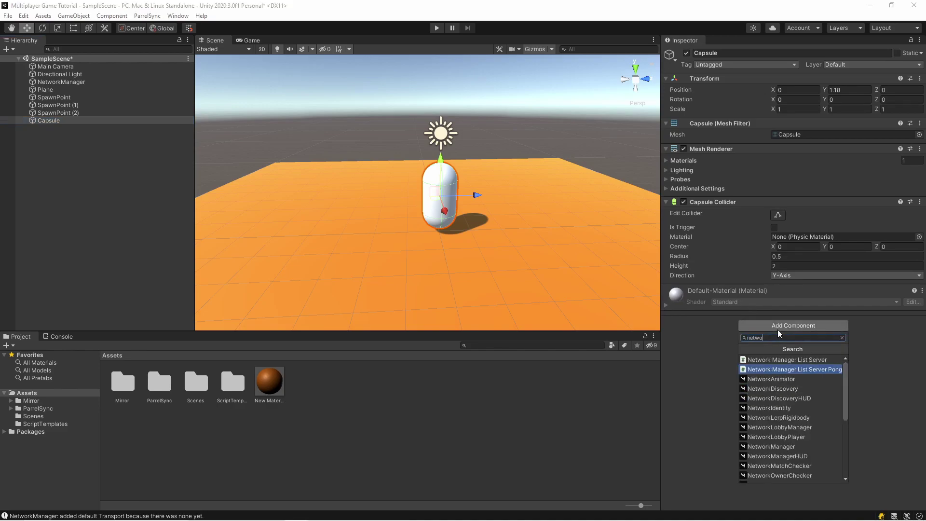
text(networktra)
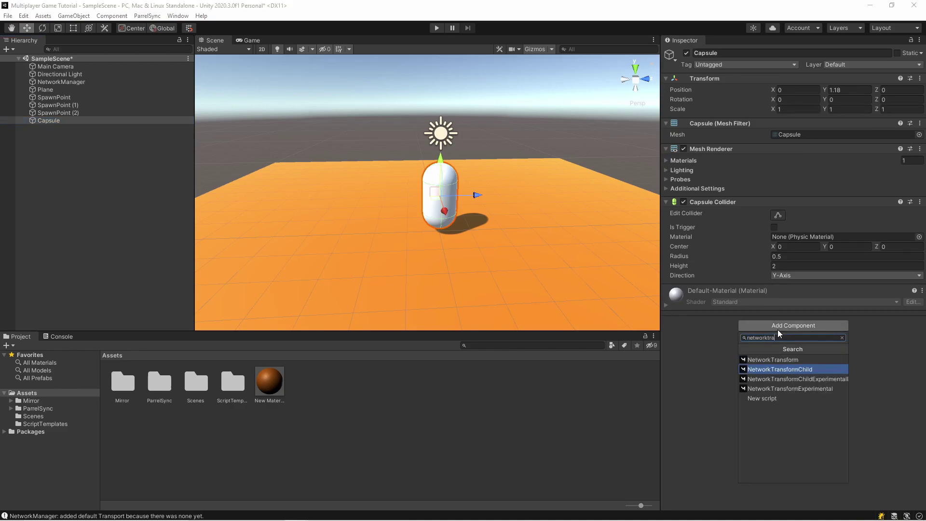
key(Up)
key(Return)
scroll(779, 331, down, 5)
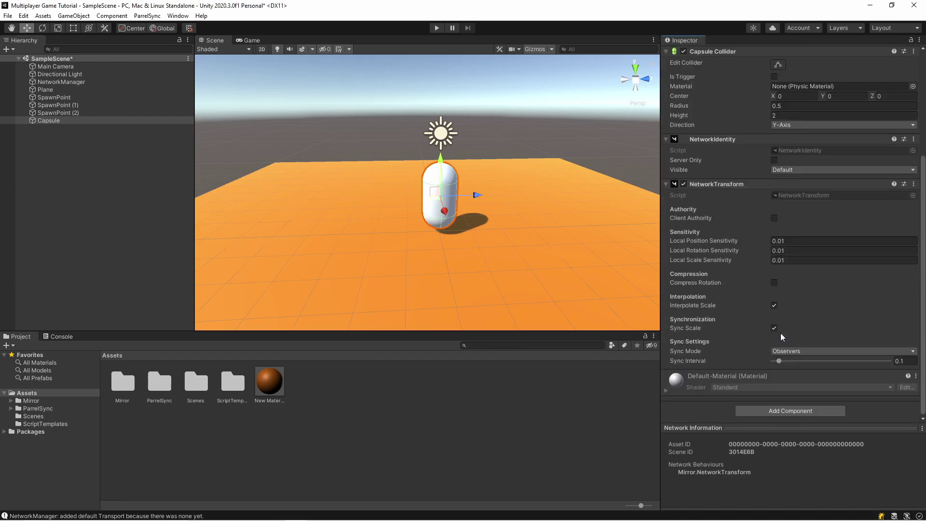
key(alt+Tab)
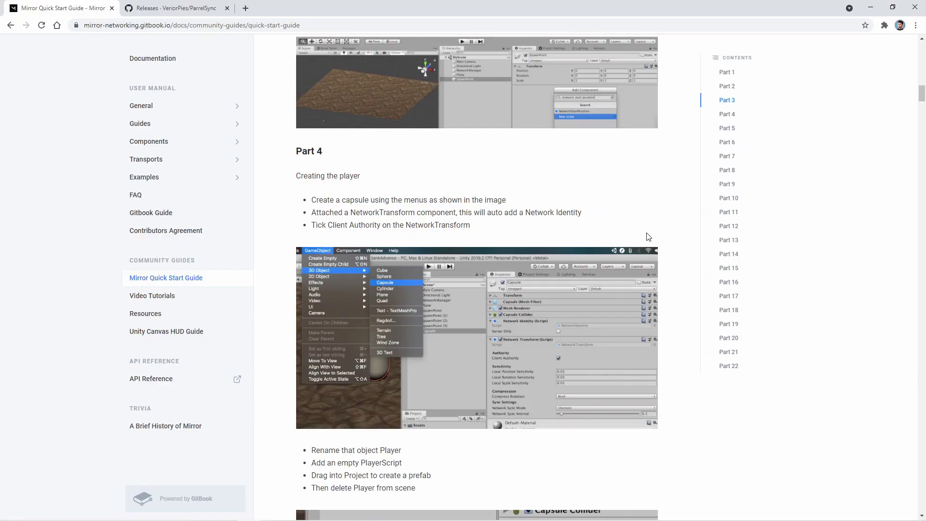
key(alt+Tab)
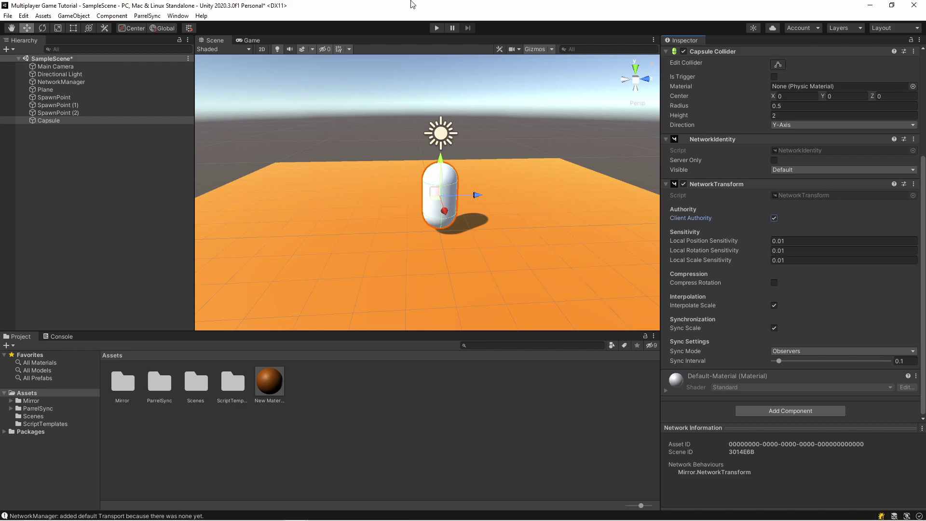
key(alt+Tab)
scroll(383, 316, down, 3)
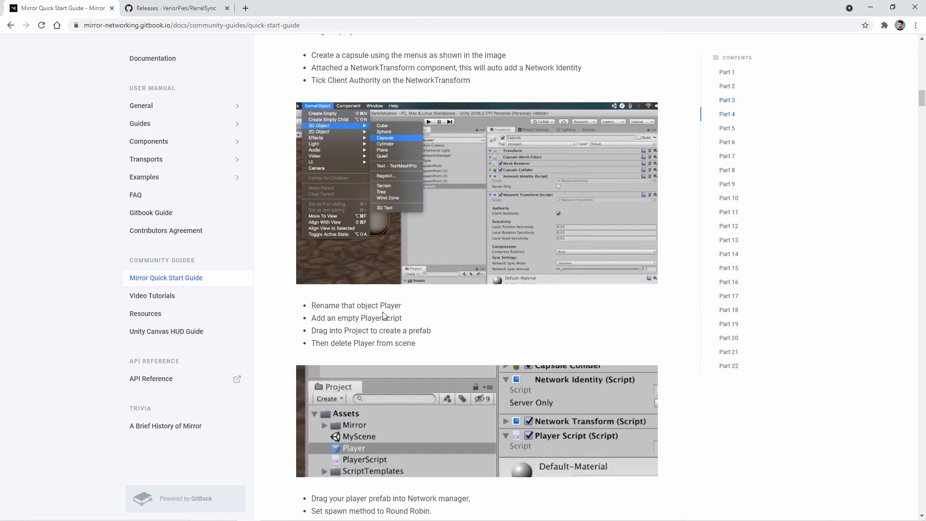
Create a new script named PlayerScripty and attach it to the Player capsule
key(alt+Tab)
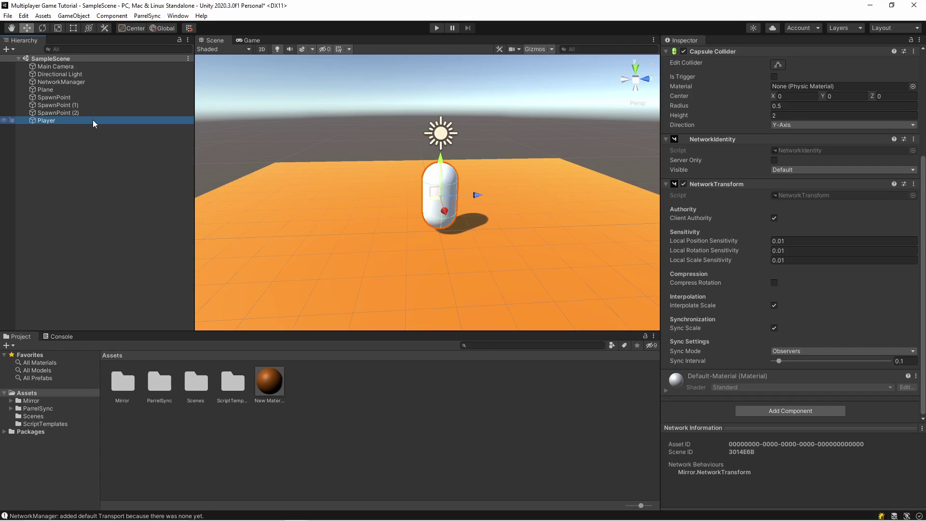
key(alt+Tab)
click(781, 408)
text(Play)
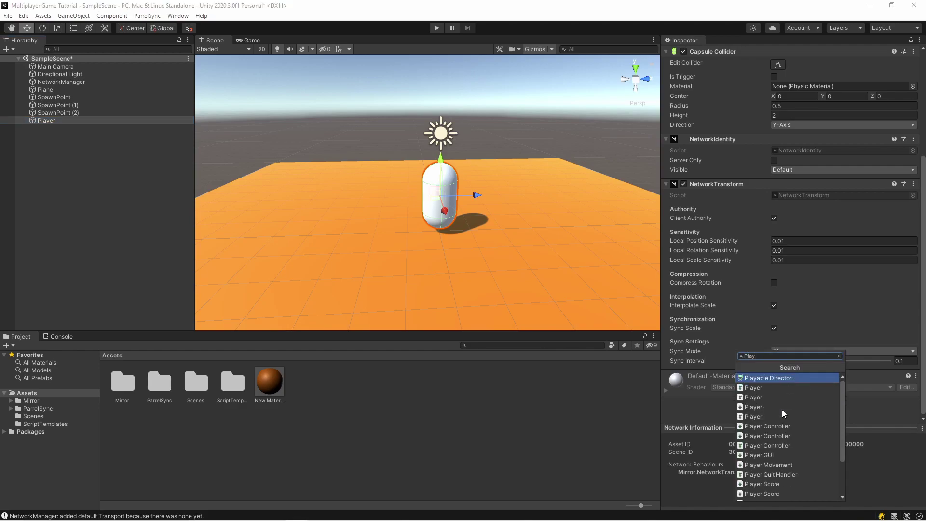
text(erScri)
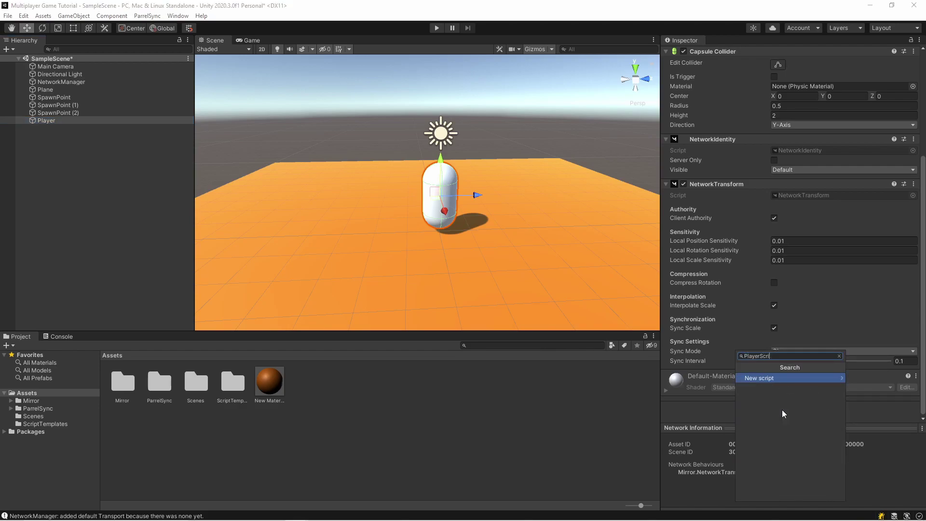
text(pty)
key(Return)
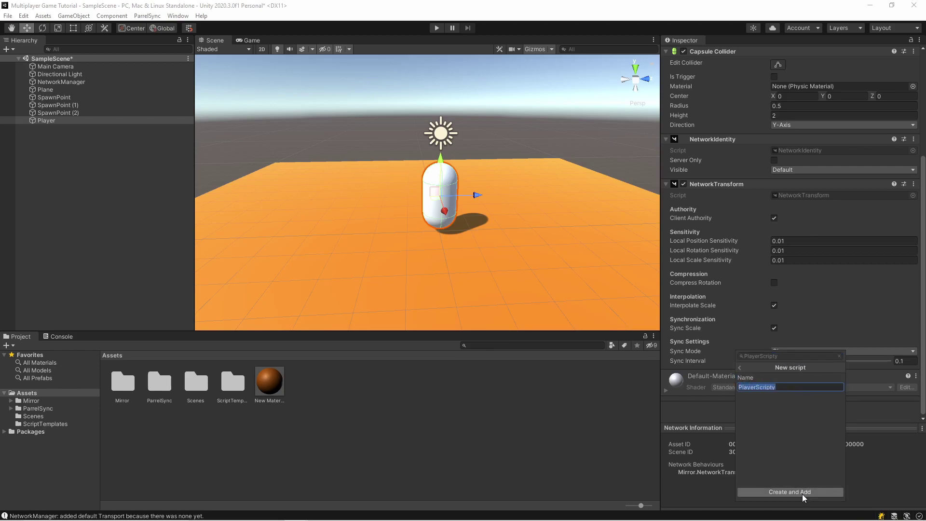
click(802, 491)
Check the guide, then select the Player object in the Hierarchy
key(alt+Tab)
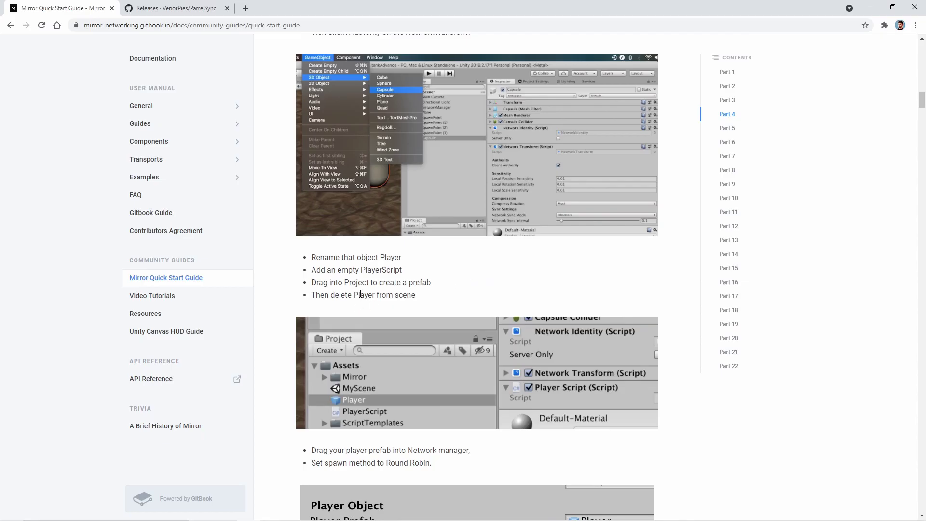
key(alt+Tab)
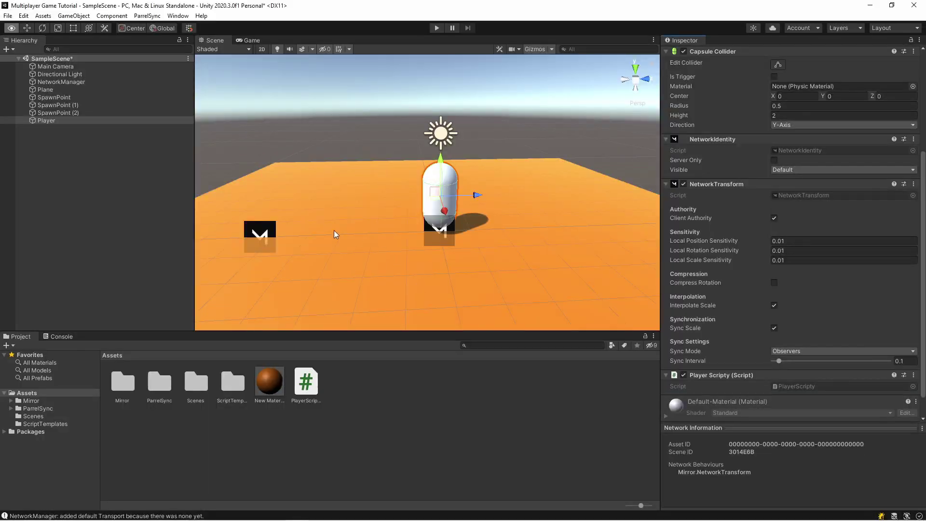
click(109, 185)
Turn Player into a prefab in Assets and delete it from the scene
drag(46, 121, 357, 405)
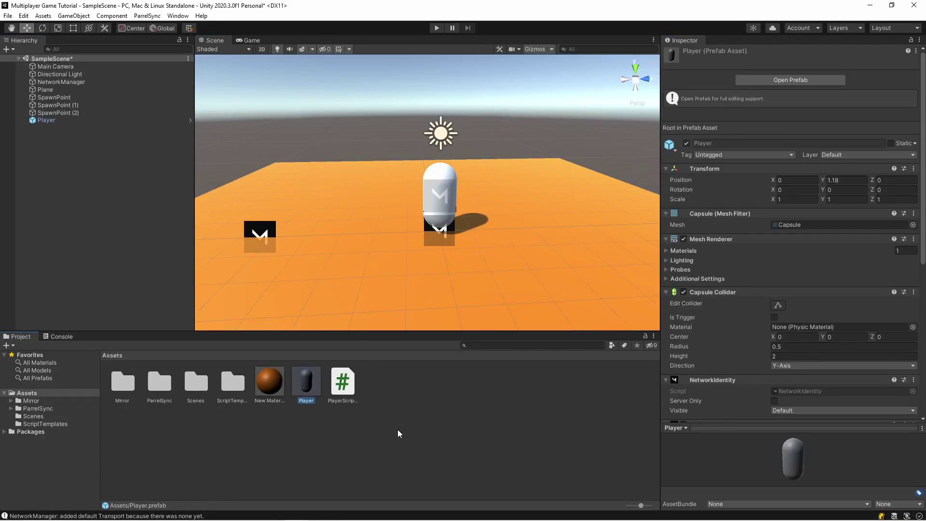
click(313, 435)
key(ctrl+z)
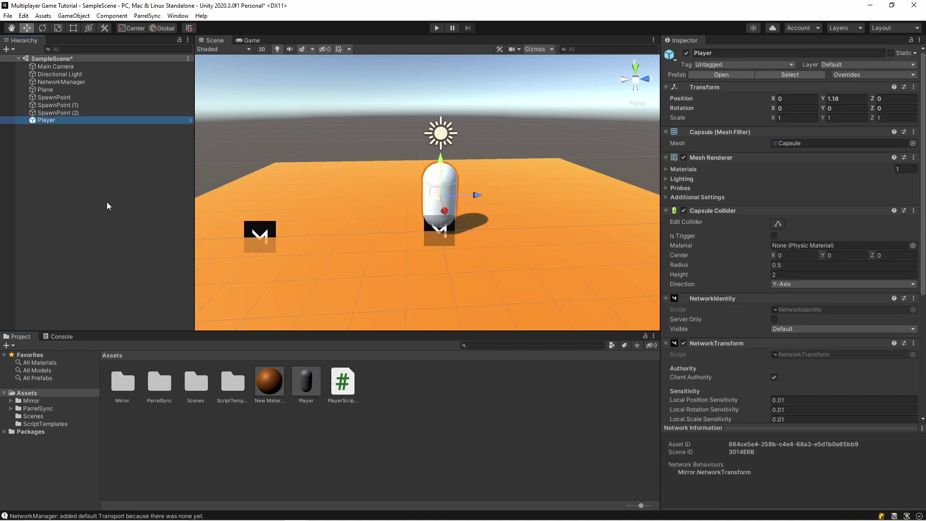
key(Delete)
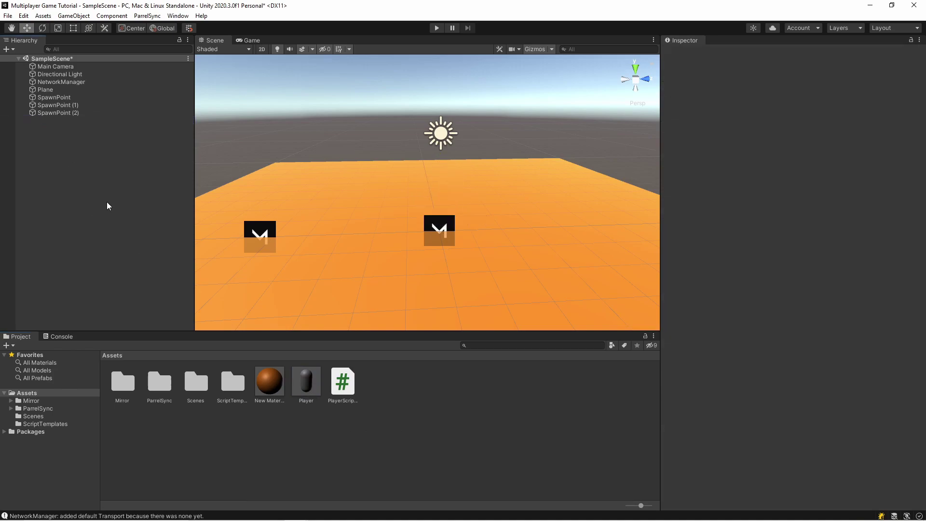
Set the Player prefab as NetworkManager's Player Prefab with Round Robin spawn method
key(alt+Tab)
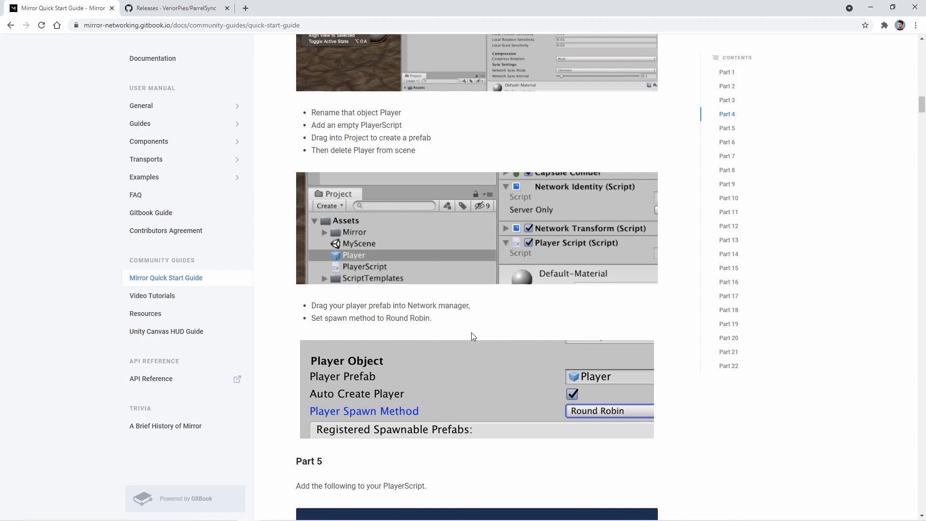
mouse_move(267, 511)
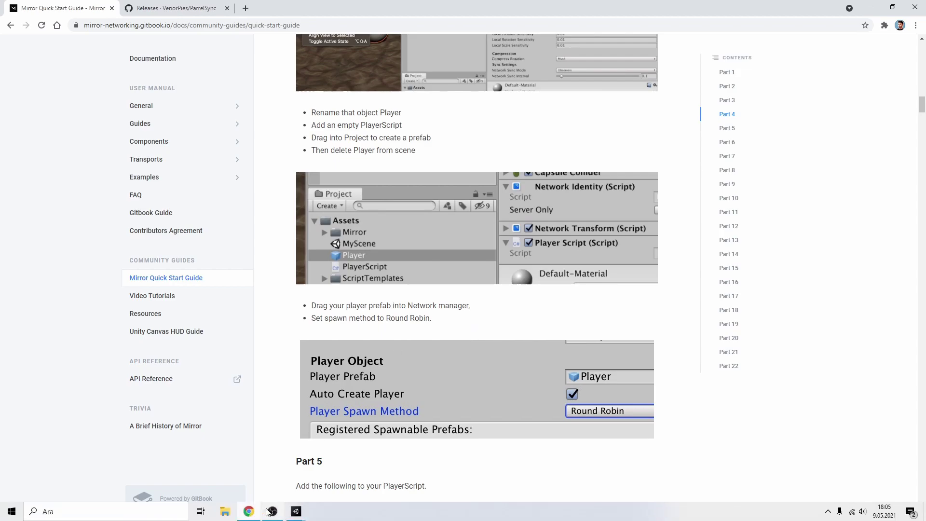
click(296, 511)
drag(306, 384, 790, 355)
click(793, 373)
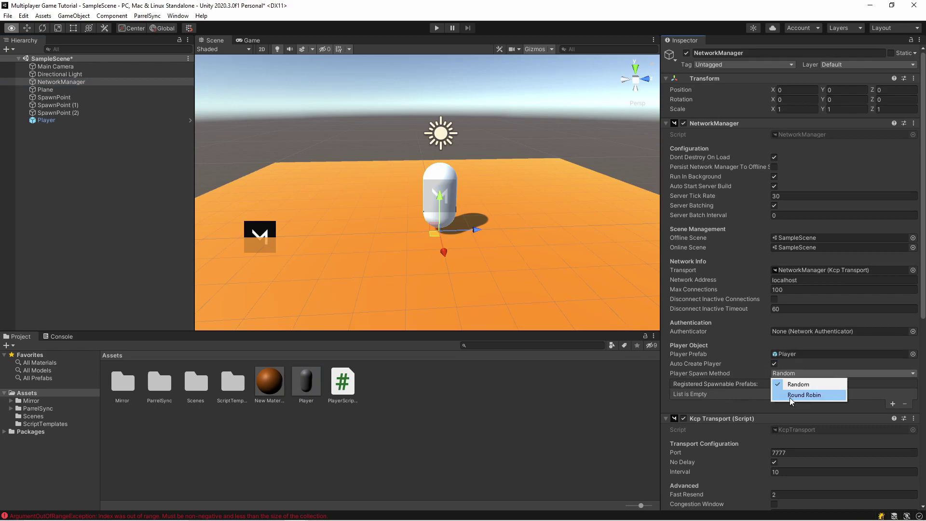
click(789, 396)
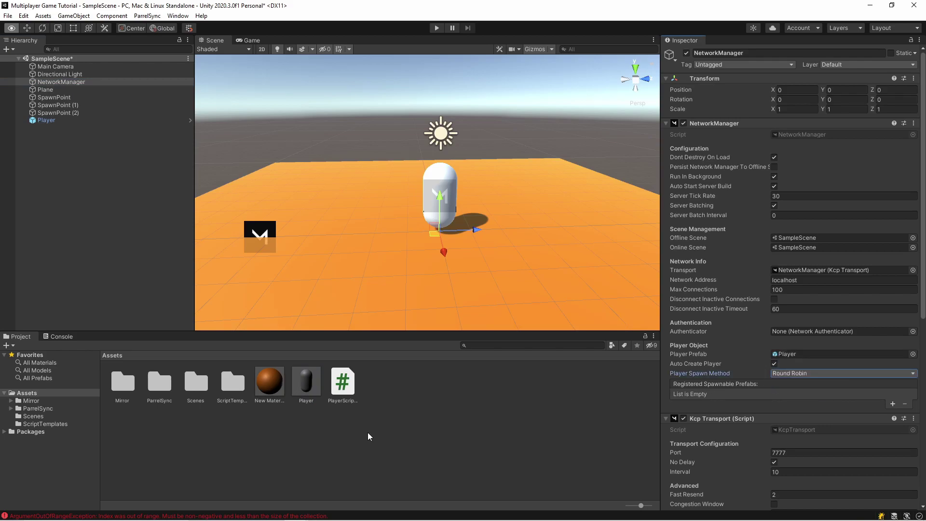
Select the Part 5 player script code in the Mirror guide
key(alt+Tab)
scroll(488, 258, down, 2)
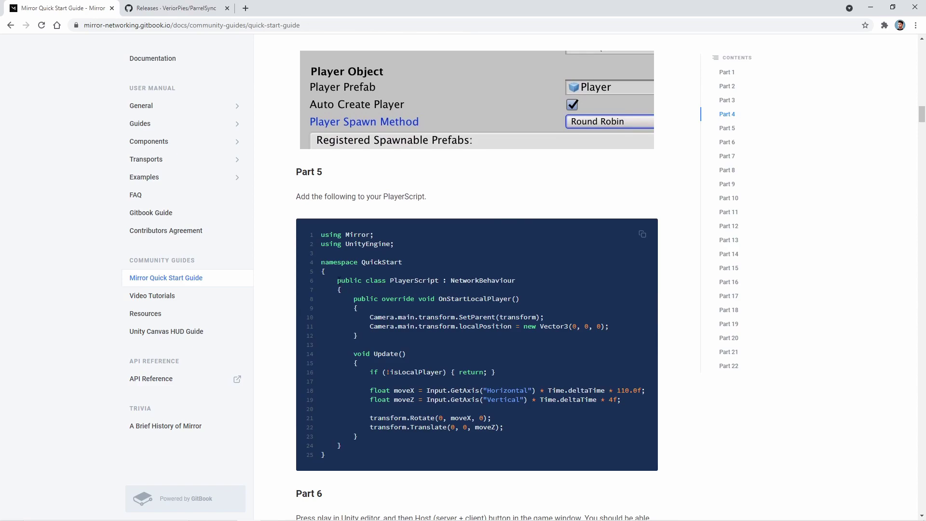
drag(338, 280, 622, 400)
key(ctrl+c)
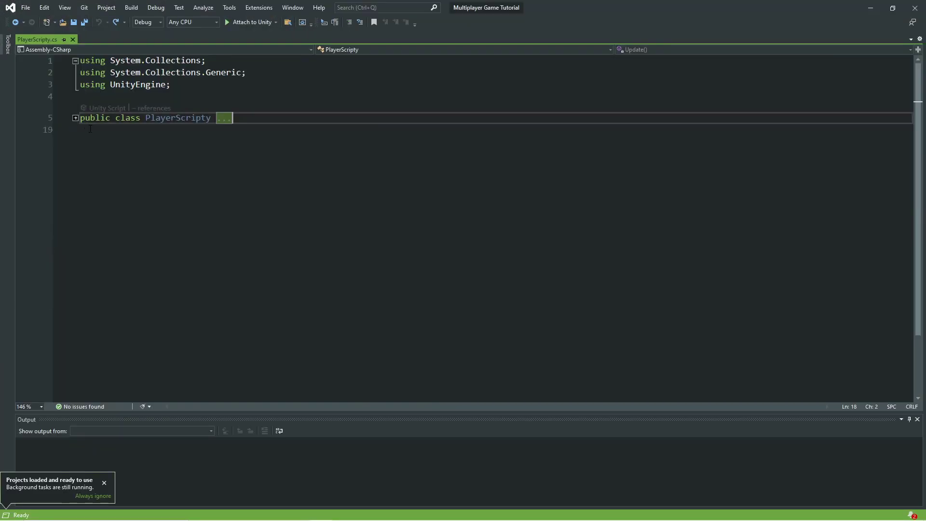
Replace the PlayerScripty class with the pasted Mirror movement code and delete OnStartLocalPlayer
click(131, 183)
click(75, 118)
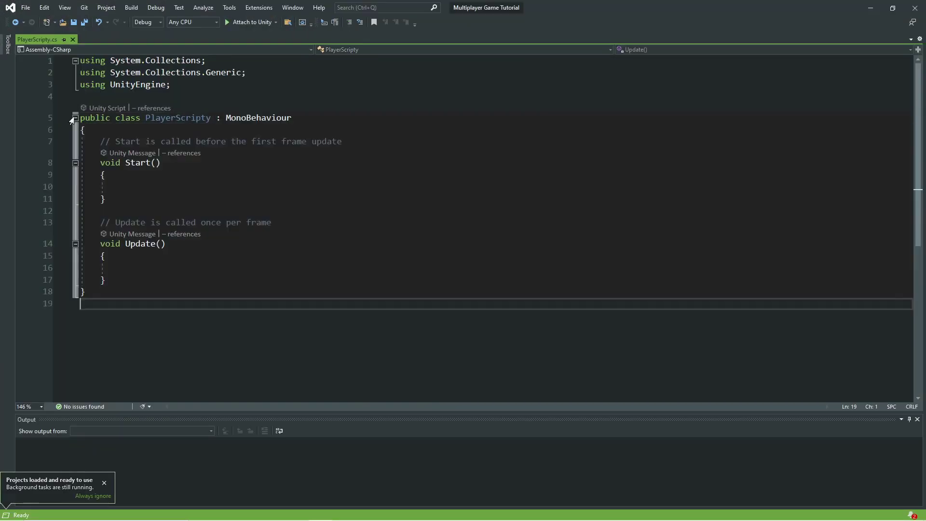
click(95, 98)
key(ctrl+shift+End)
key(ctrl+v)
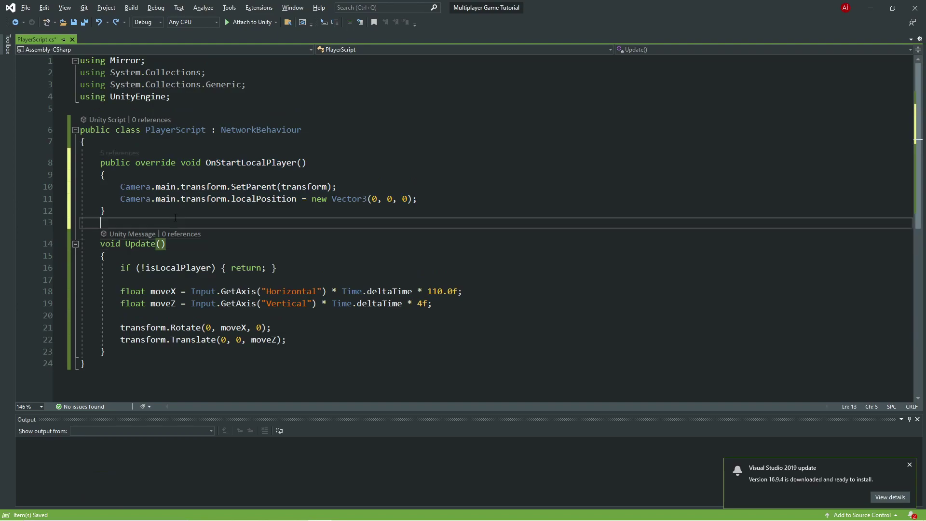
drag(173, 212, 98, 159)
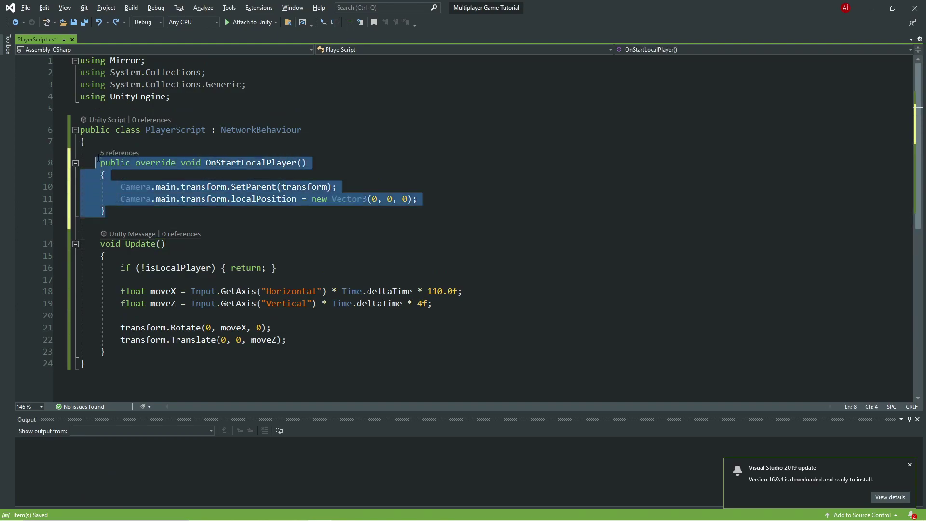
key(Delete)
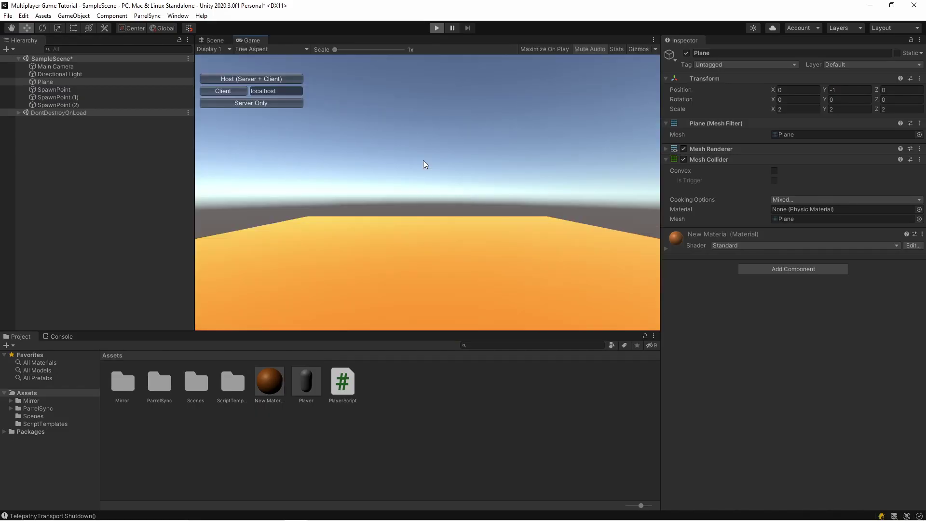
Start as Host and drive the spawned Player capsule around with the A, S and D keys
click(265, 79)
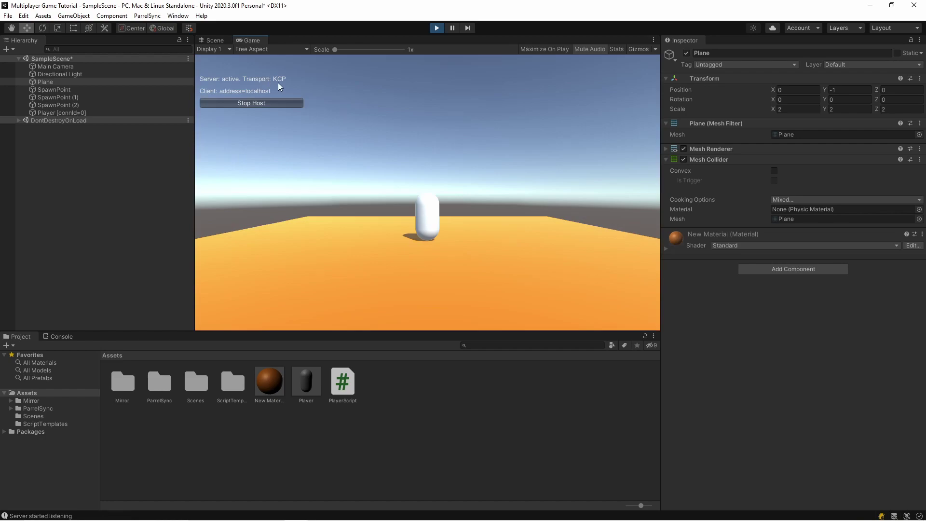
key(d)
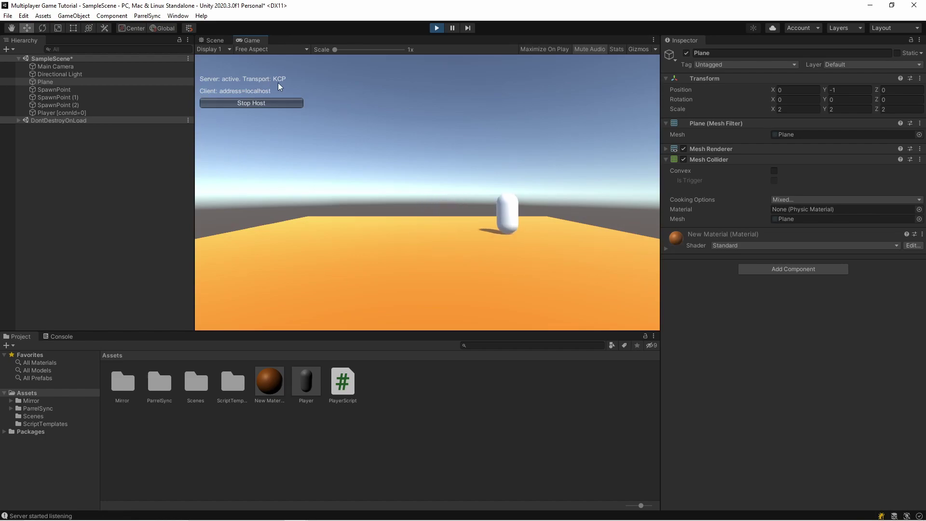
key(a)
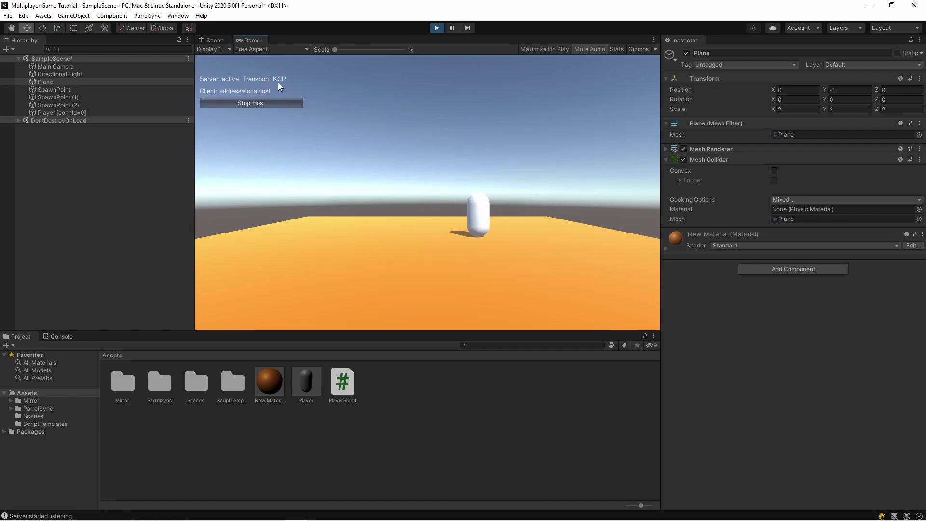
key(s)
key(a)
key(d)
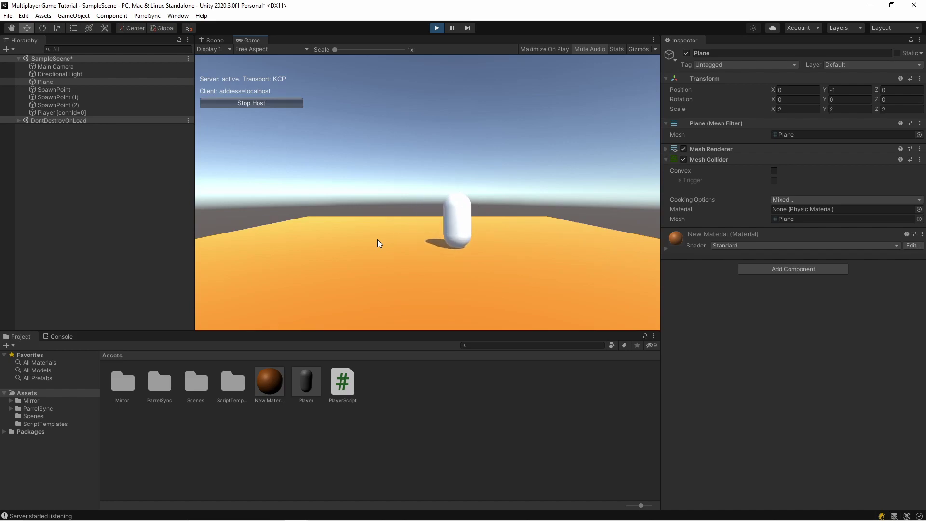
key(a)
key(alt+Tab)
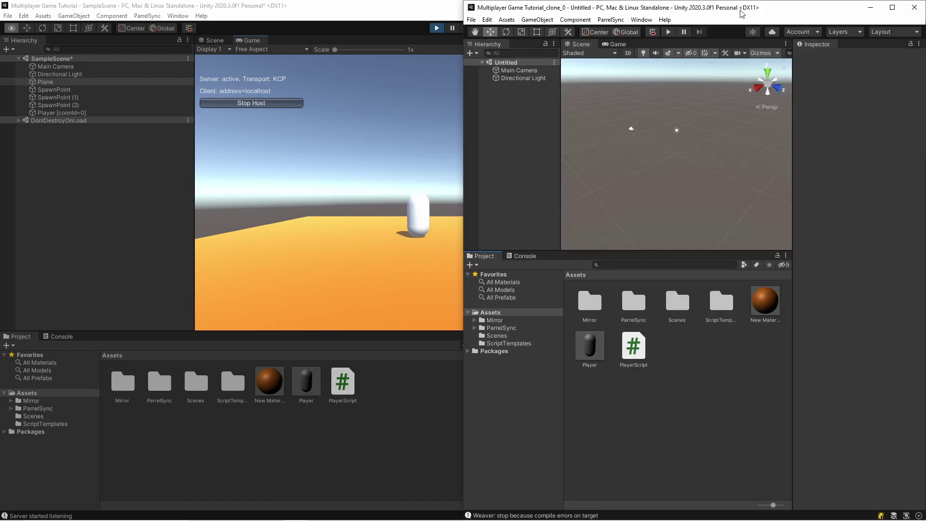
Load SampleScene in the clone editor, enlarge its scene view, and enter Play mode in the main editor
double_click(677, 304)
double_click(592, 303)
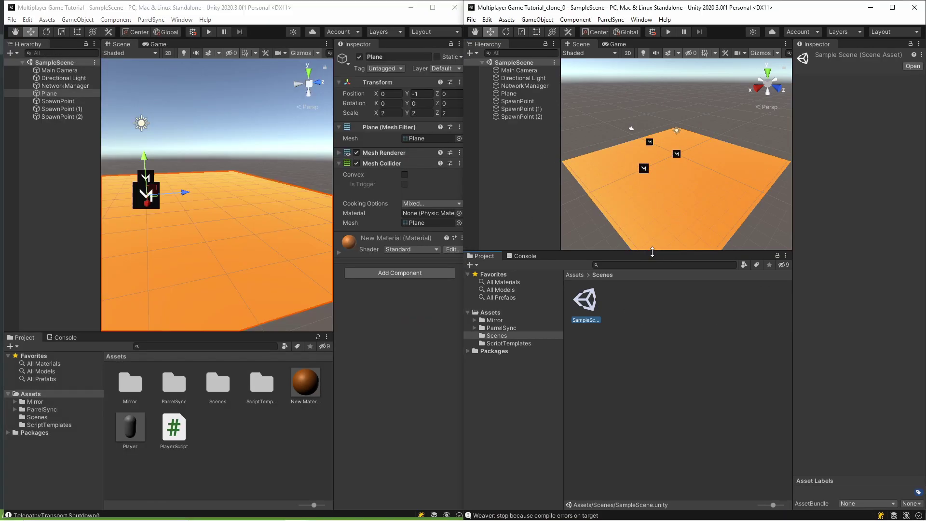
drag(652, 251, 670, 339)
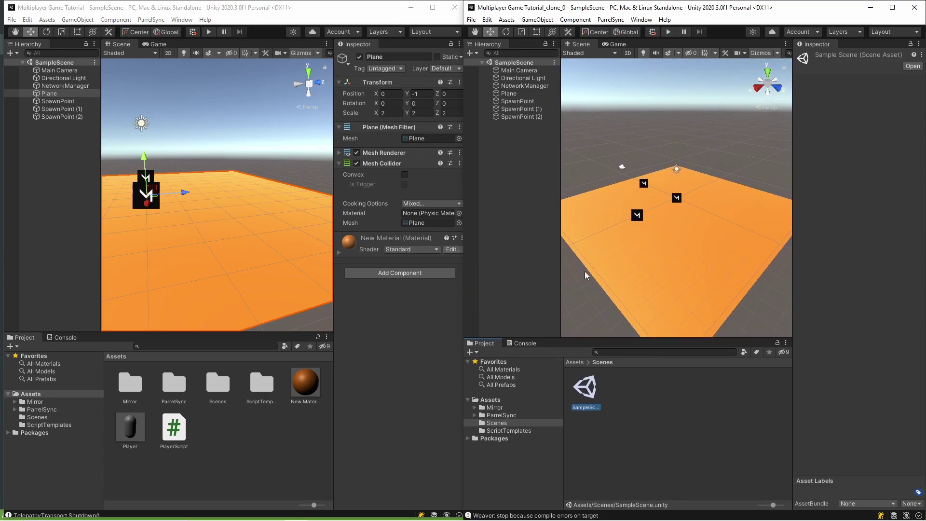
click(208, 31)
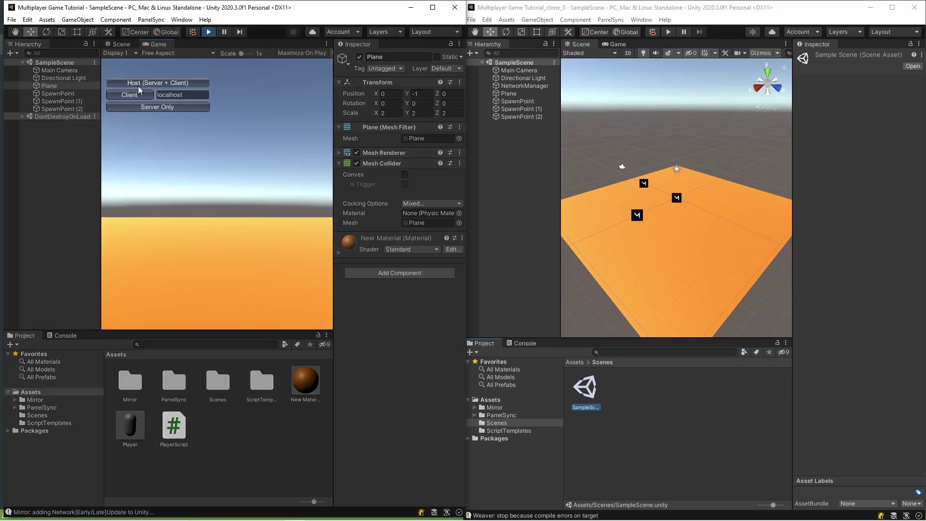
Start Host in the main editor, then play the clone and connect it as Client
click(140, 86)
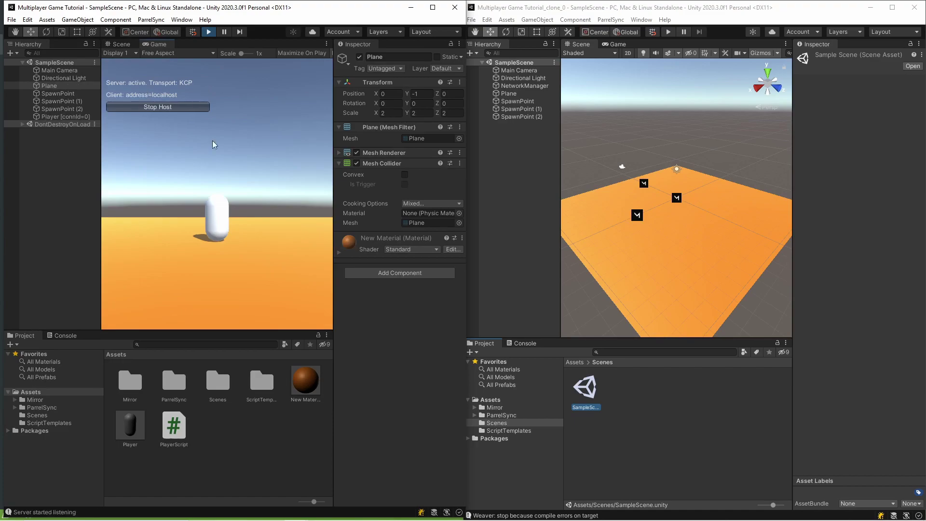
click(780, 16)
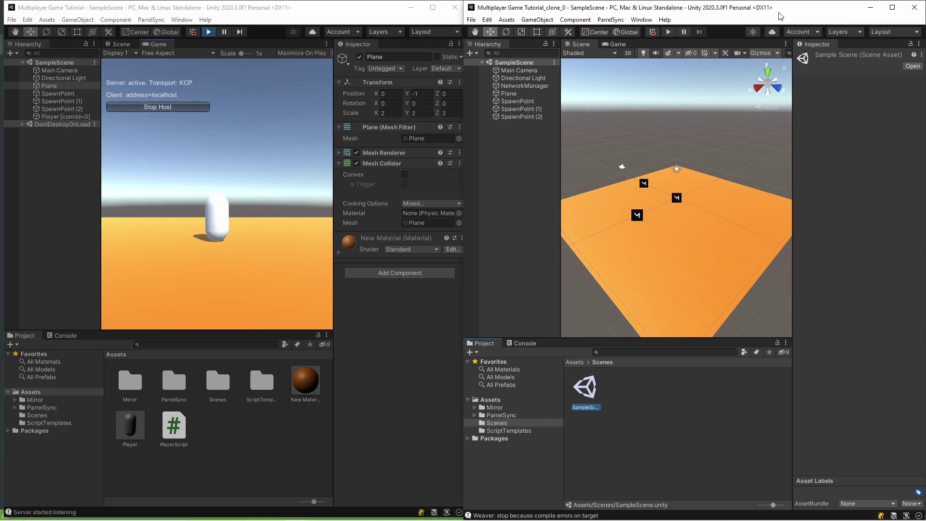
click(668, 34)
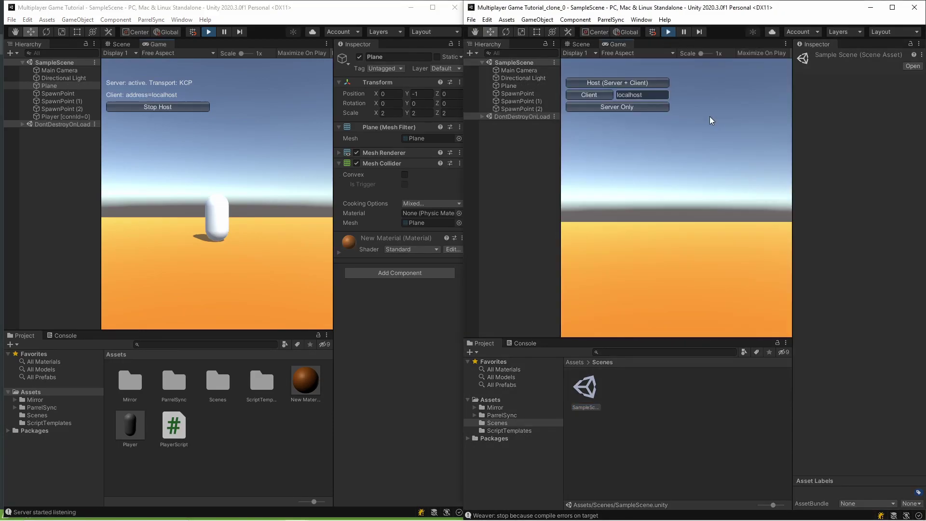
click(589, 95)
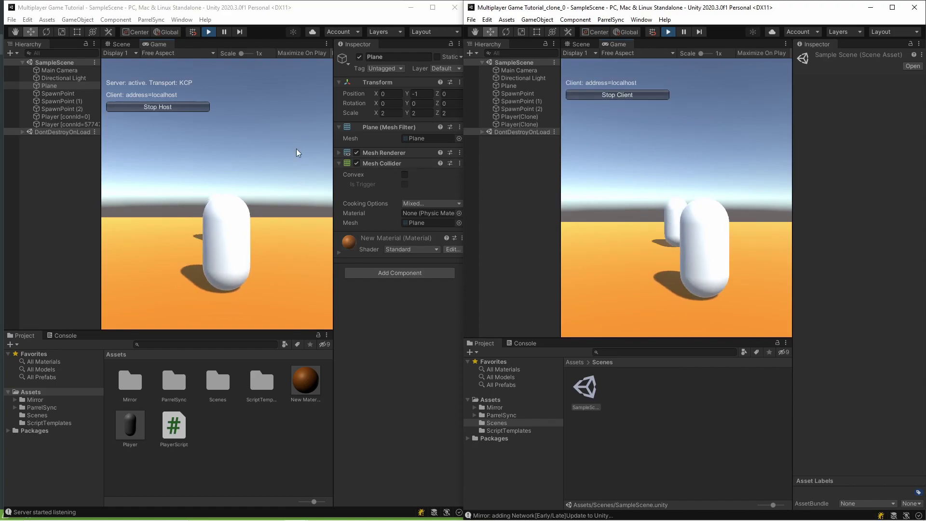
Drive the client's capsule left and right with A and D in the clone
key(d)
key(a)
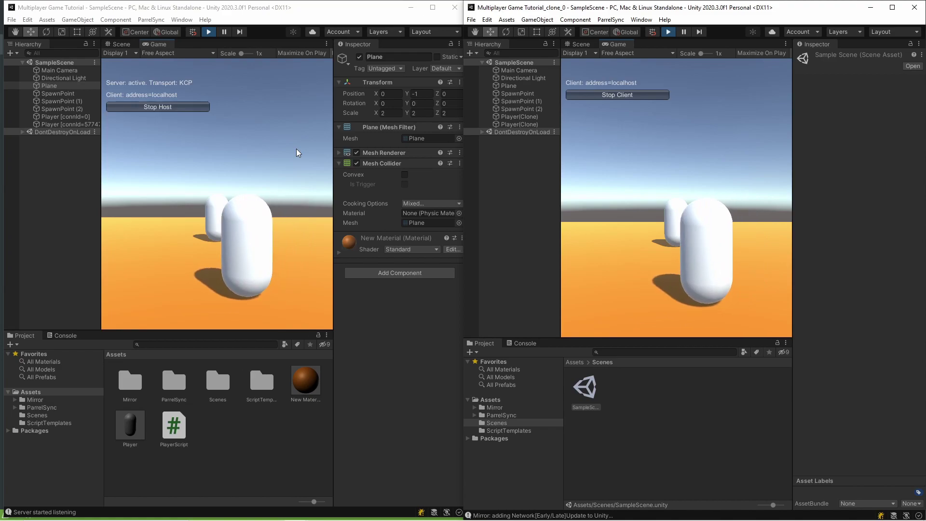
key(d)
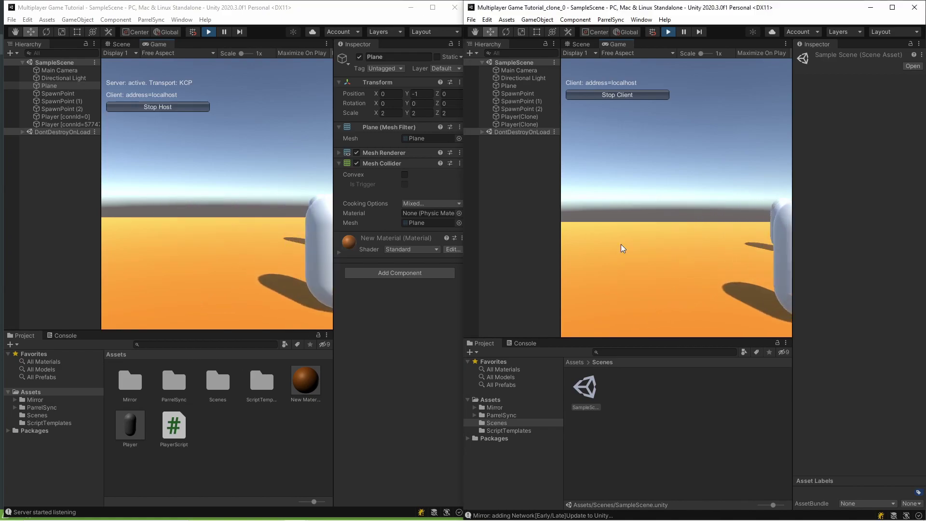
Drive the host's capsule with the A, W and D keys in the main editor
click(215, 249)
key(a)
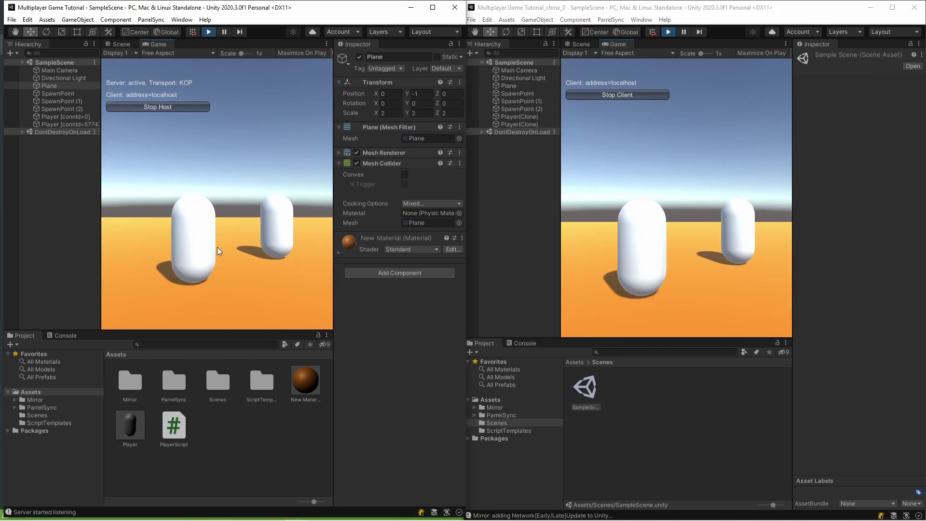
key(w)
key(d)
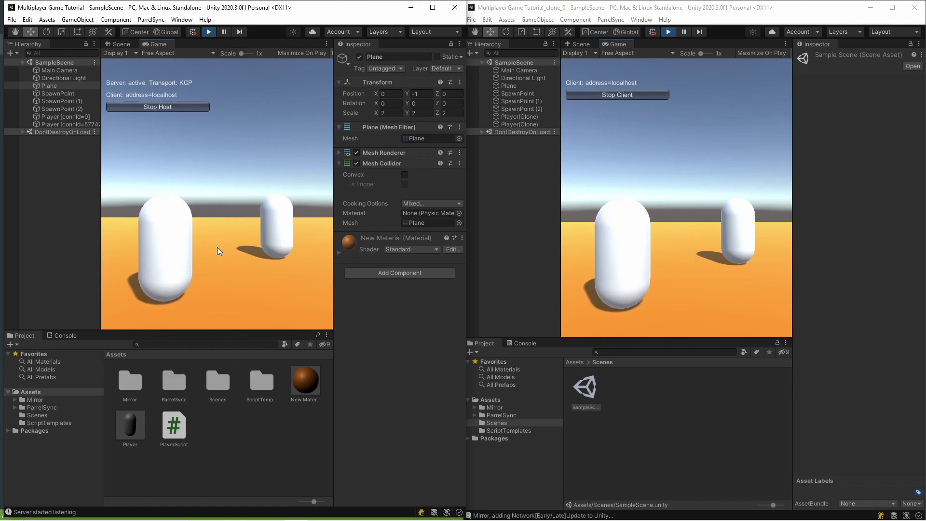
key(a)
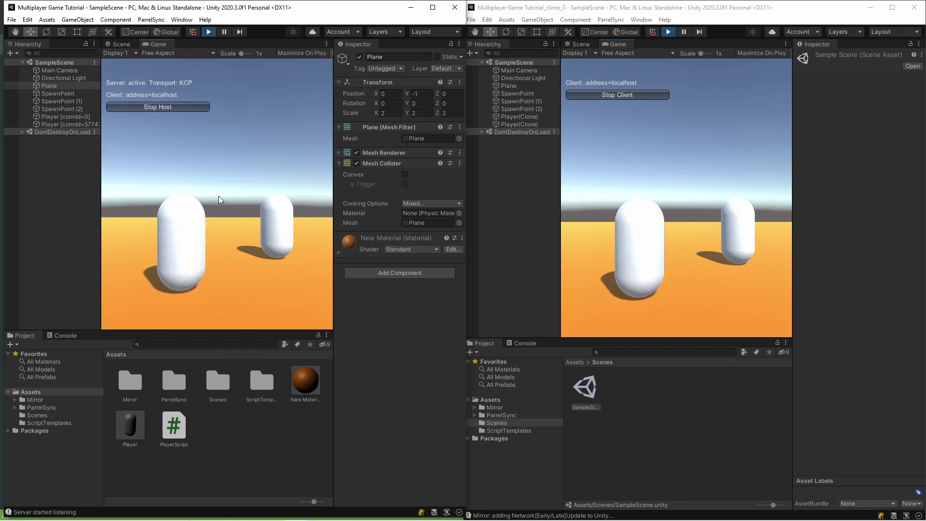
Move the clone's capsule right again and zoom the clone's view
click(680, 193)
key(d)
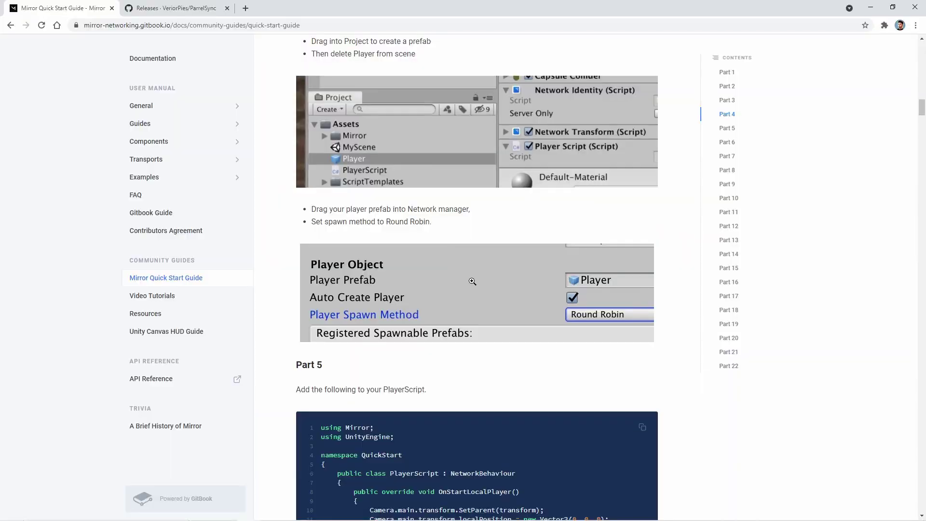
scroll(466, 277, down, 5)
scroll(466, 276, up, 2)
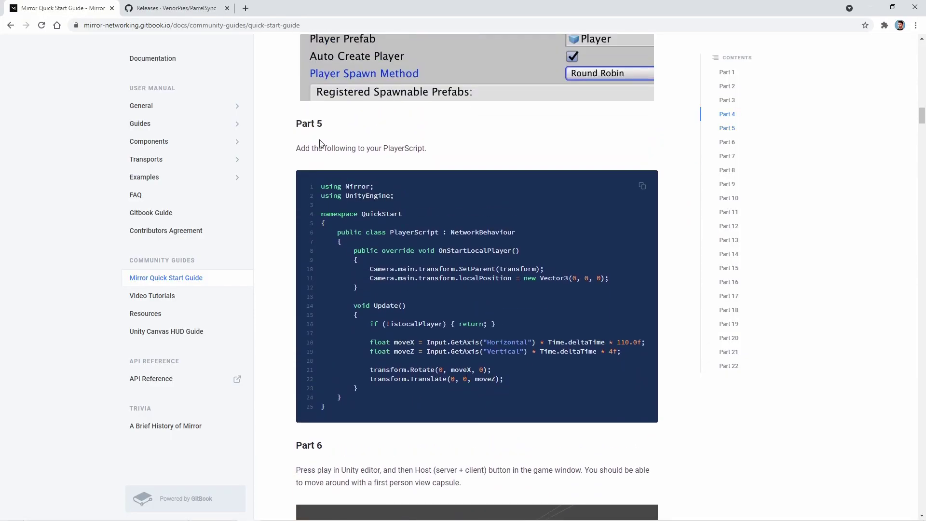
scroll(331, 143, down, 6)
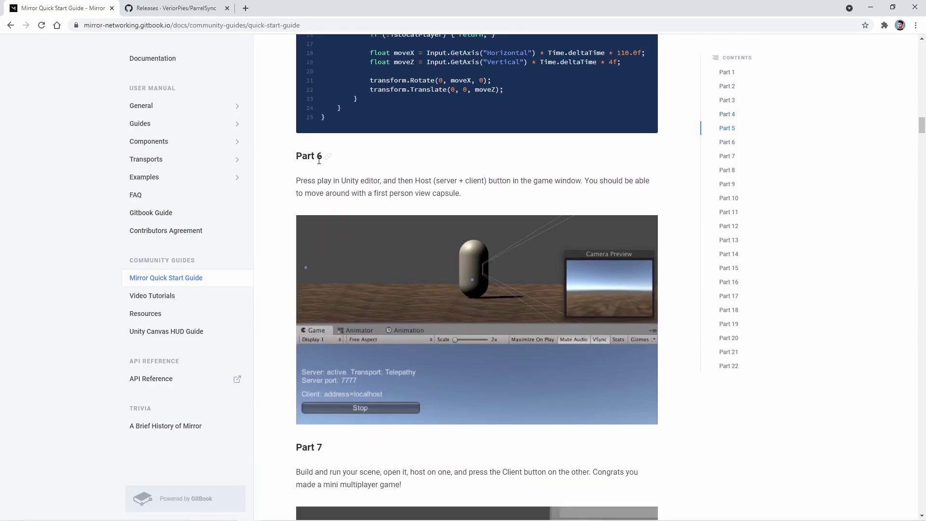
scroll(458, 192, down, 1)
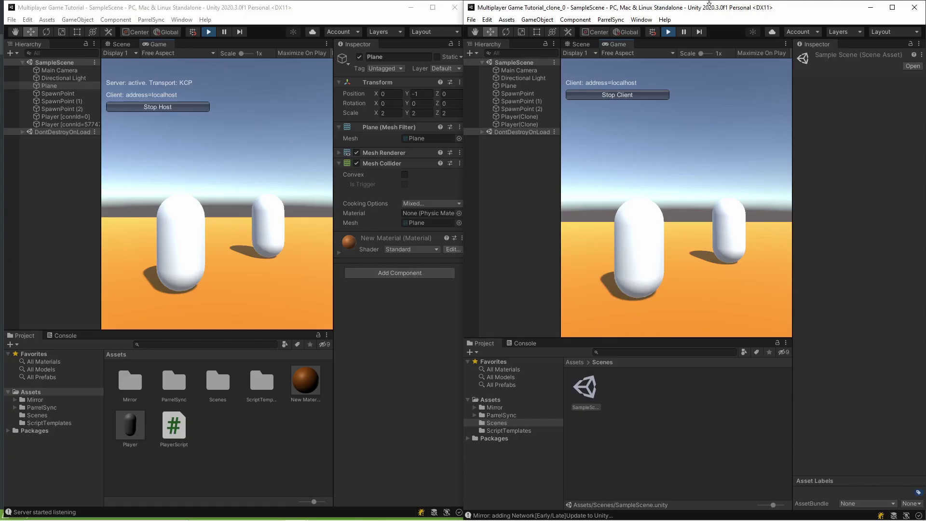